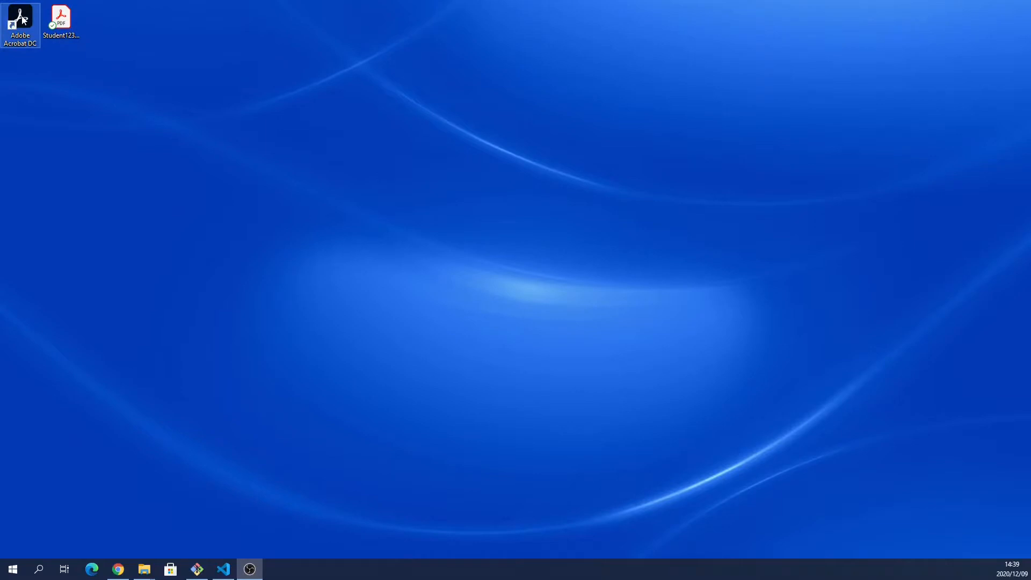
# Launch Adobe Acrobat DC and view the About information of the PDF Marking Tool plugin.
pyautogui.doubleClick(21, 19)
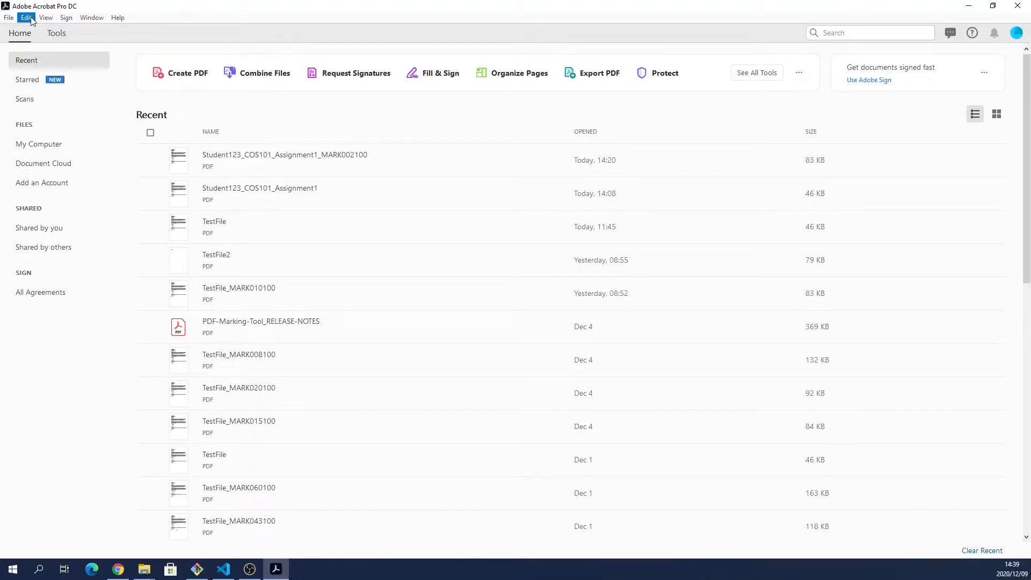
pyautogui.click(30, 19)
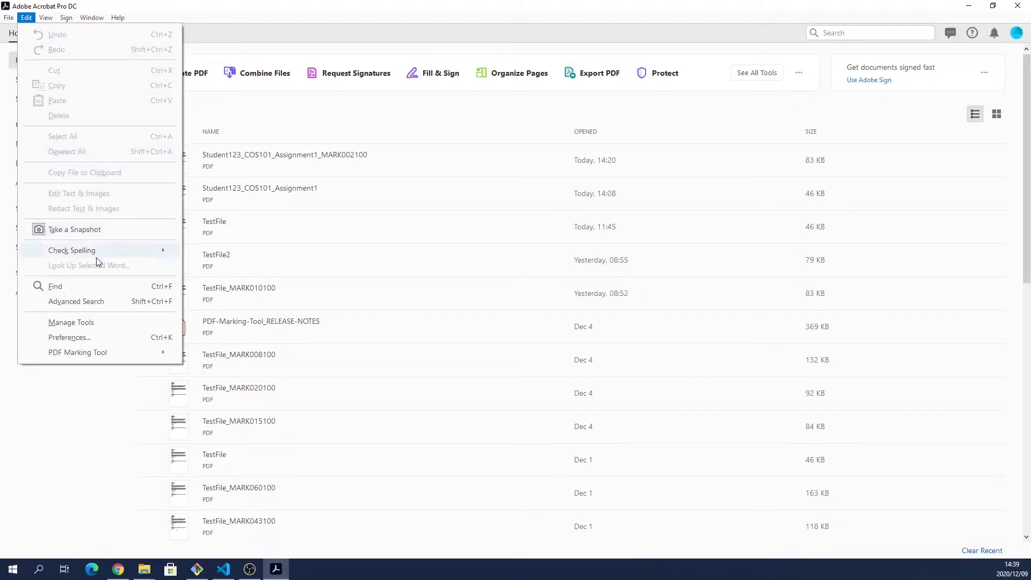
pyautogui.moveTo(112, 357)
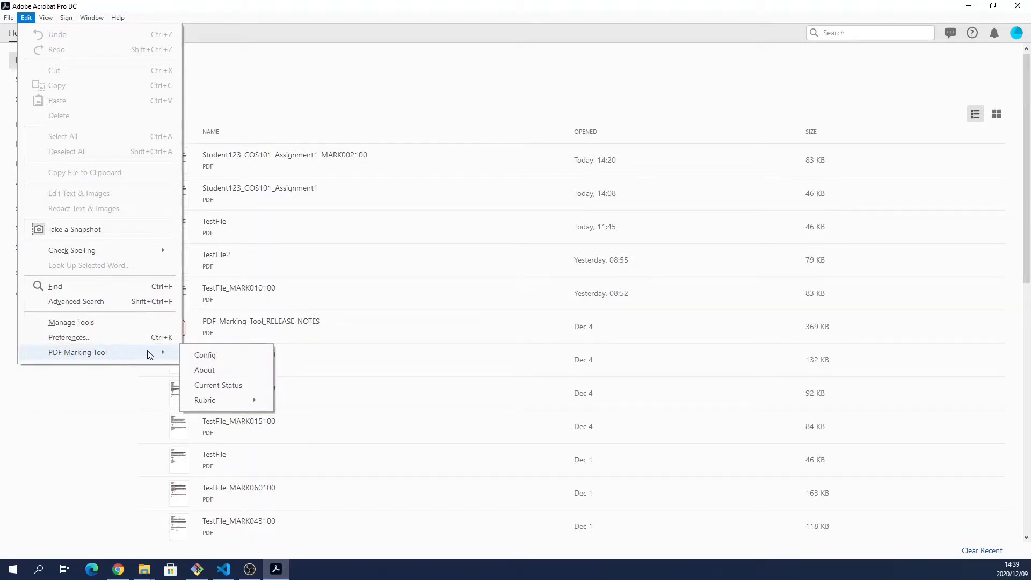
pyautogui.click(203, 372)
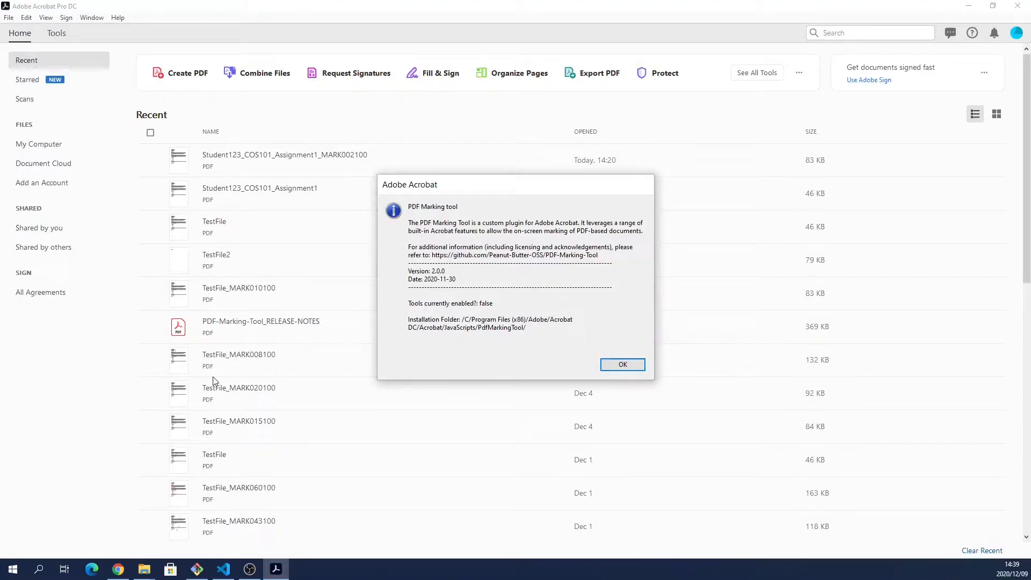
pyautogui.click(610, 366)
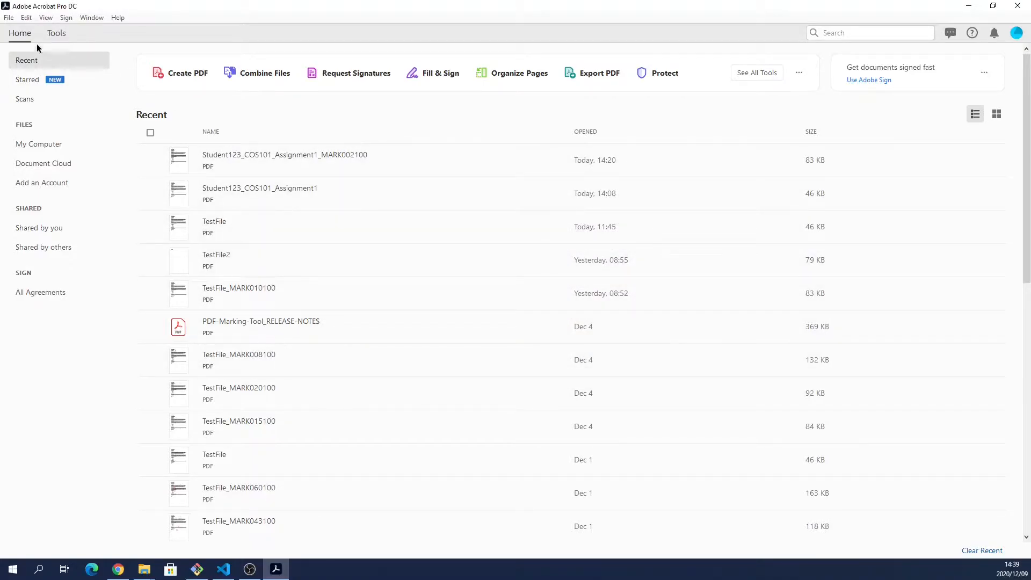
# Confirm the existing marker name in the PDF Marking Tool configuration.
pyautogui.click(25, 18)
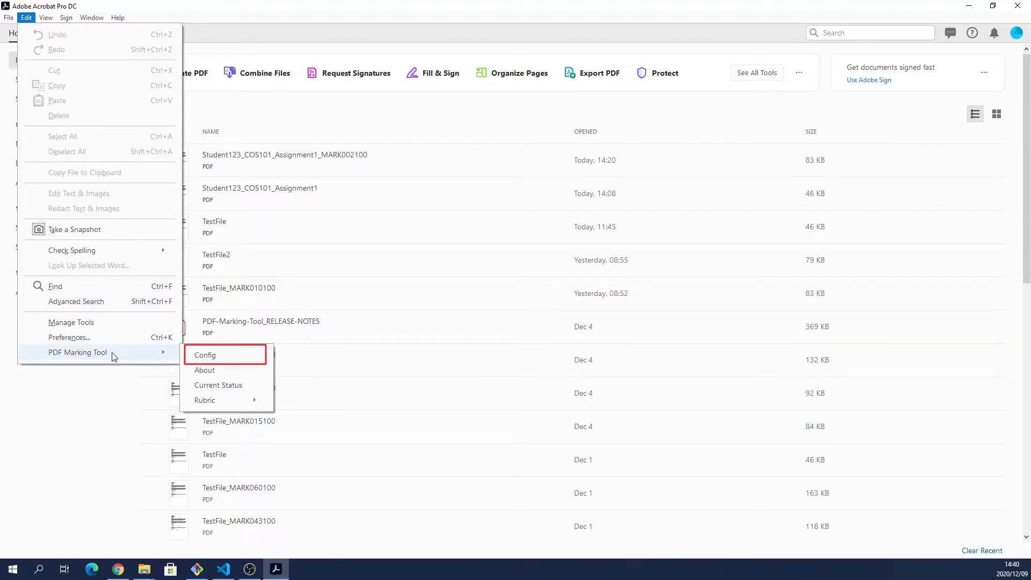
pyautogui.click(199, 356)
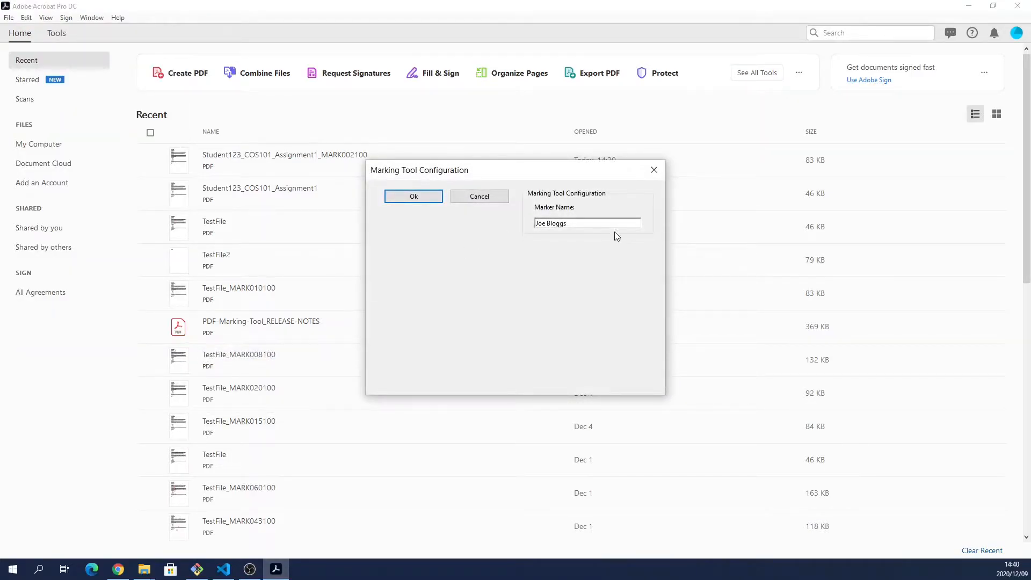
pyautogui.moveTo(588, 226); pyautogui.dragTo(532, 222)
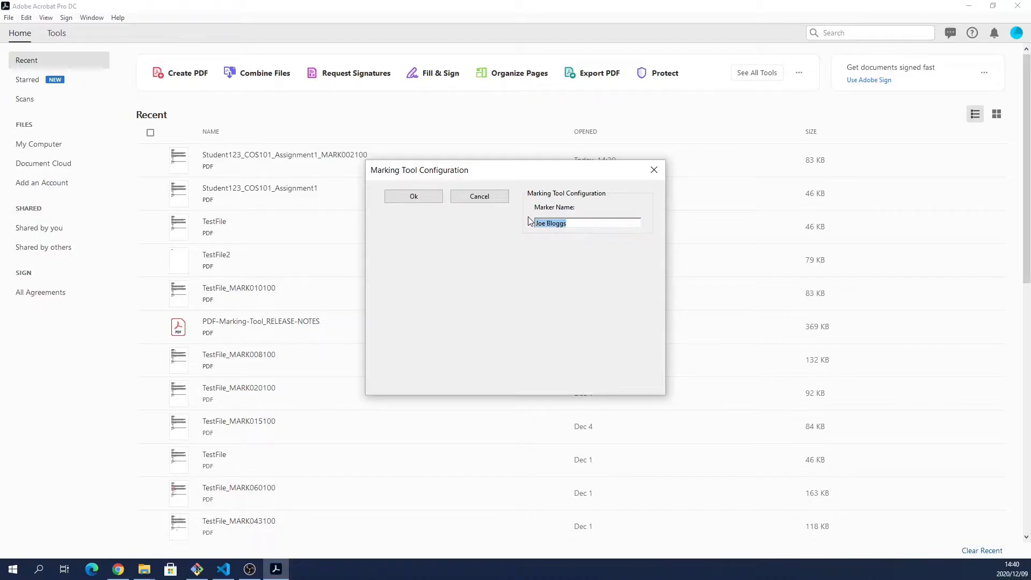
pyautogui.click(415, 201)
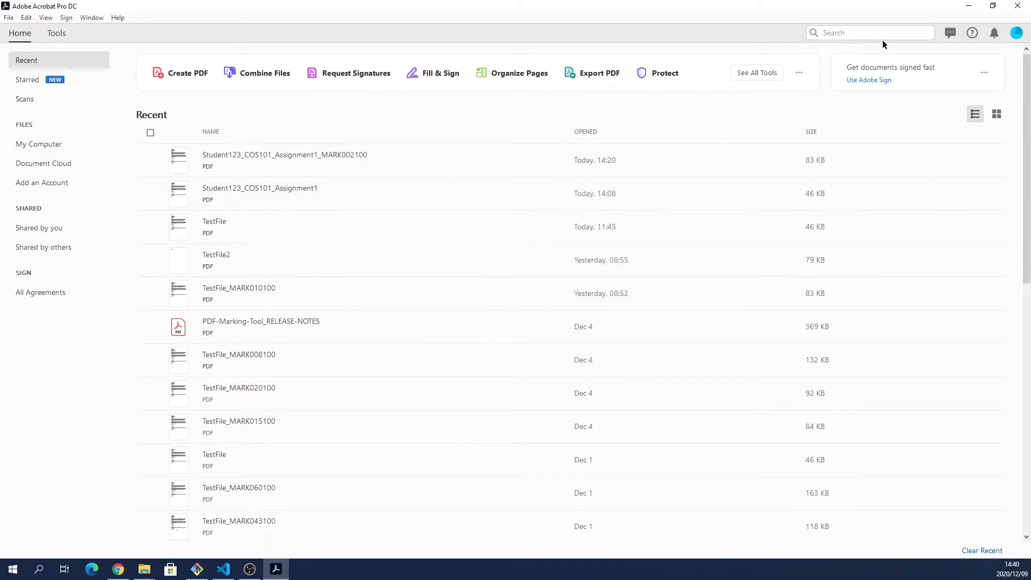
# Close Acrobat and open the desktop file Student123_COS101_Assignment1.pdf with Adobe Acrobat DC.
pyautogui.click(1018, 7)
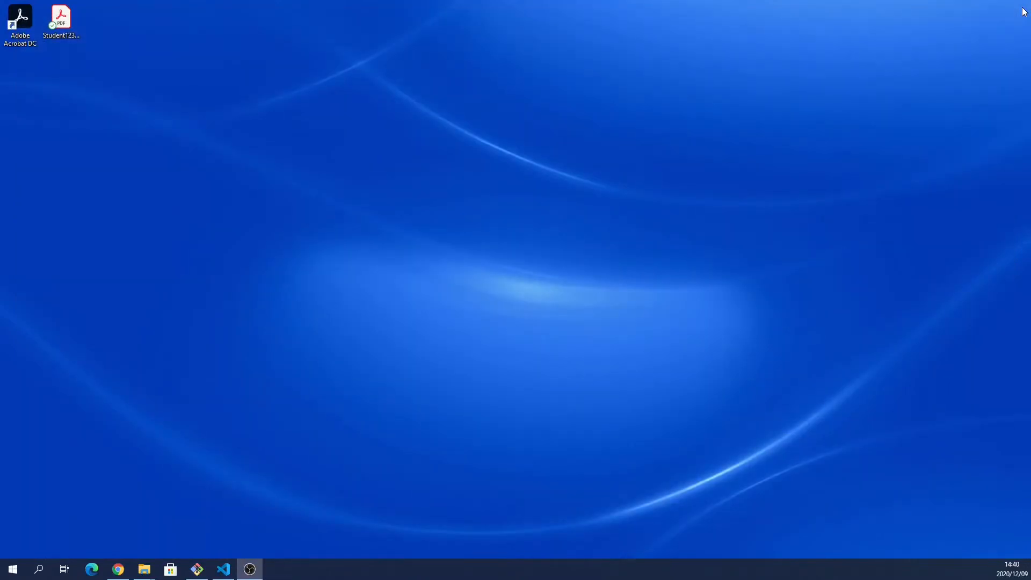
pyautogui.click(69, 19)
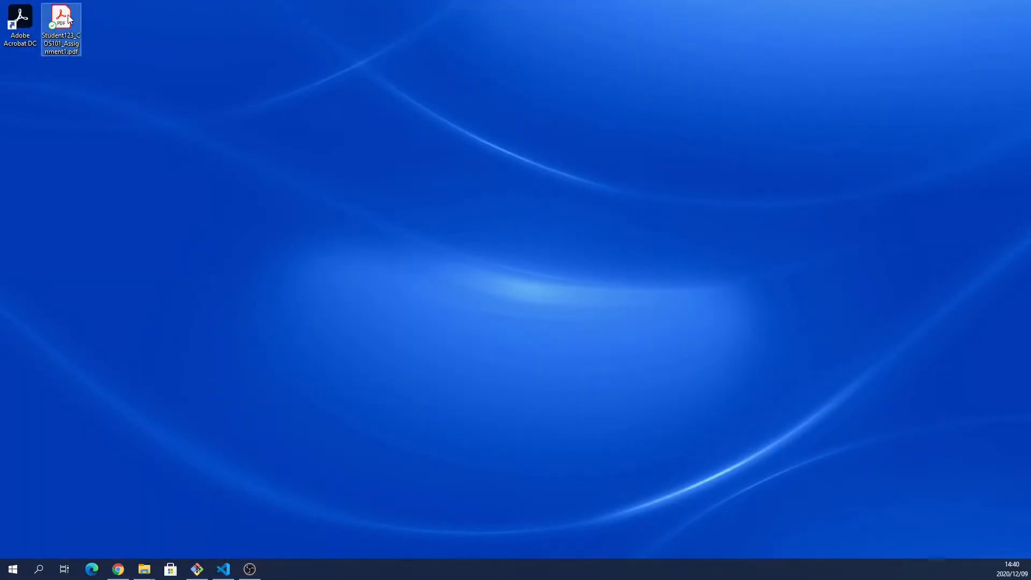
pyautogui.rightClick(69, 20)
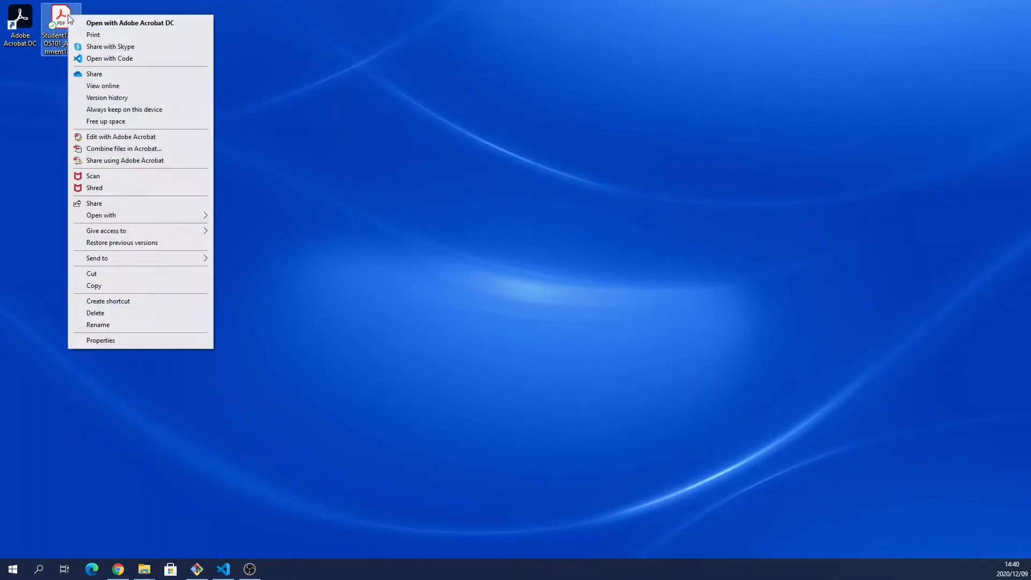
pyautogui.click(102, 24)
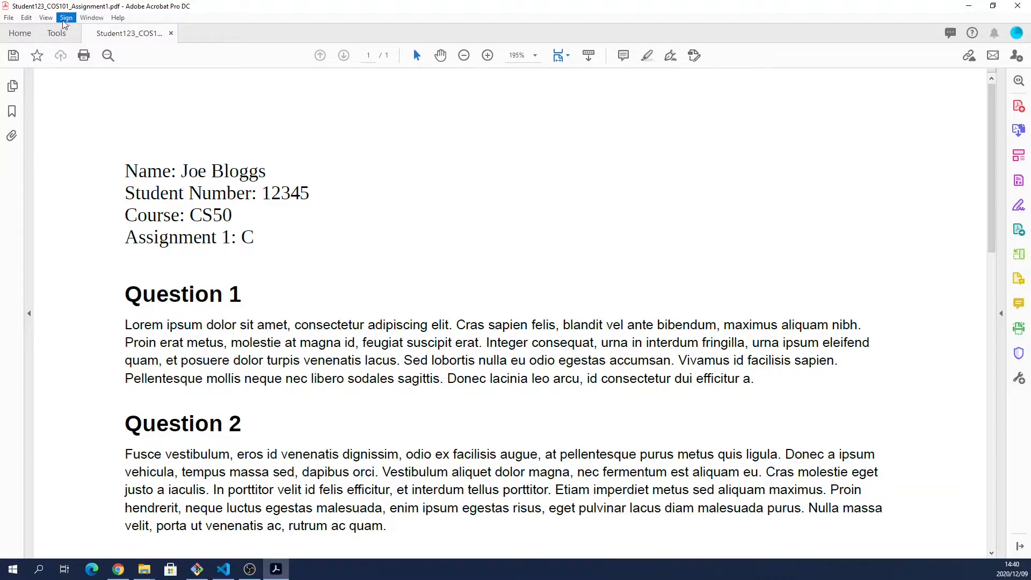
# Check the current status of the PDF Marking Tool for the open assignment.
pyautogui.click(26, 18)
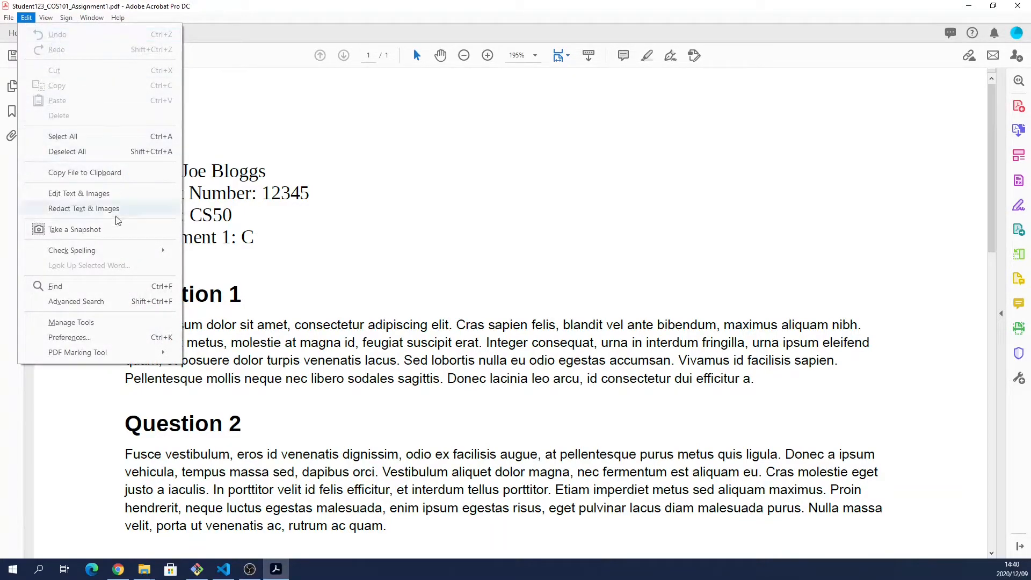
pyautogui.moveTo(117, 356)
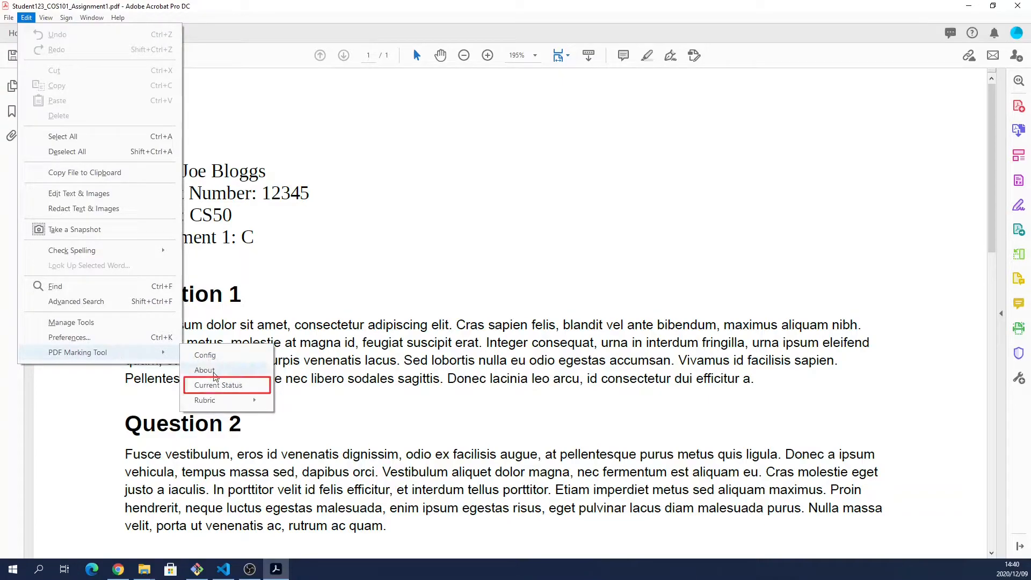
pyautogui.click(212, 385)
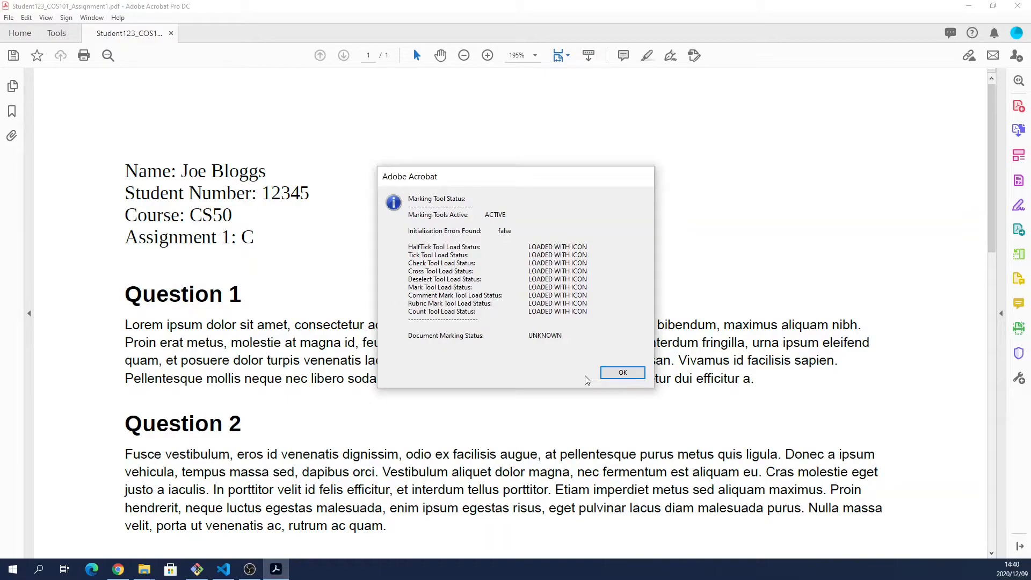
pyautogui.click(613, 376)
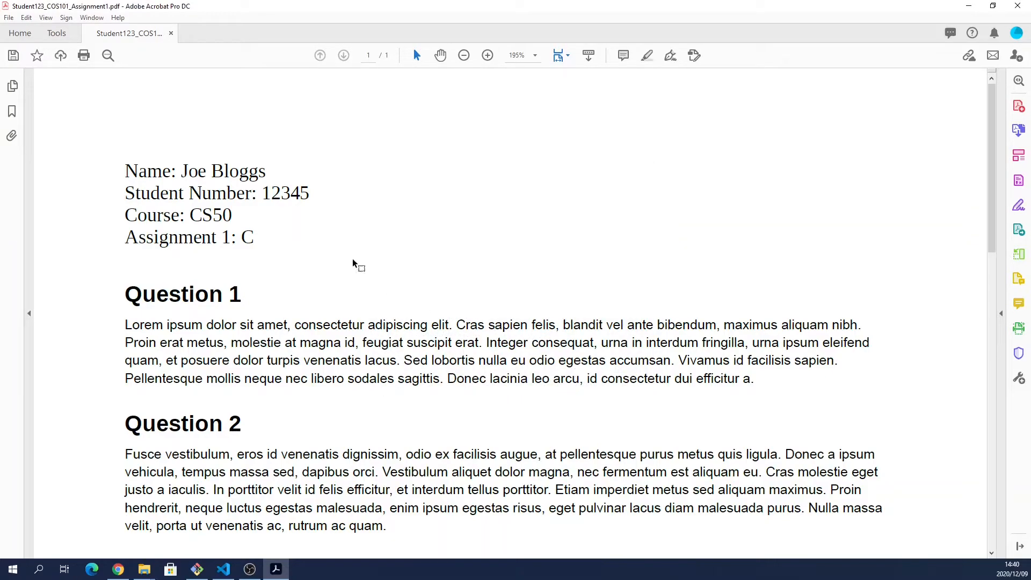
# Open the Add-on Tools to view the available marking tools, and close them again.
pyautogui.click(57, 34)
pyautogui.scroll(-5, 119, 159)
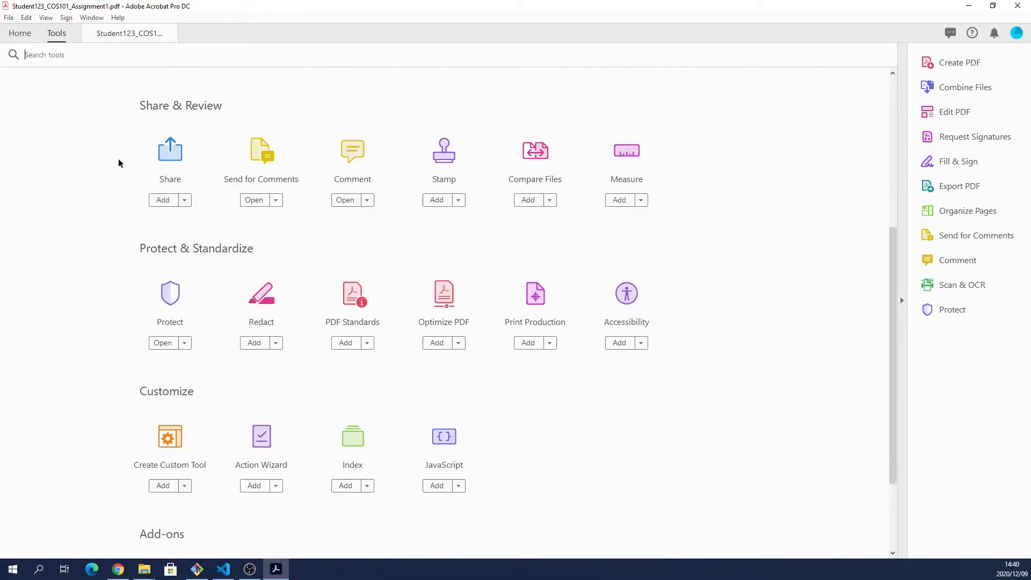
pyautogui.scroll(-2, 117, 166)
pyautogui.click(170, 463)
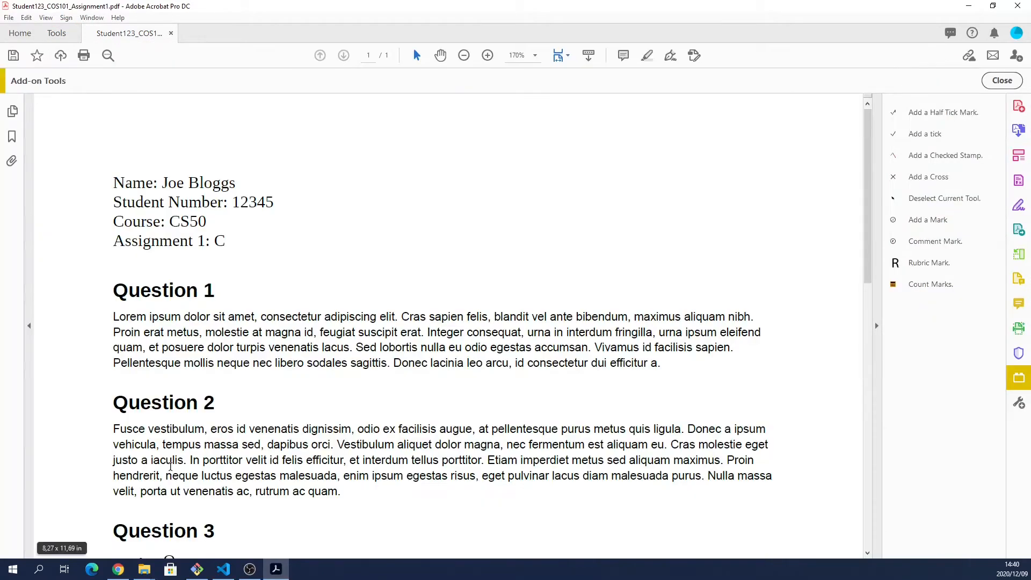
pyautogui.click(1002, 85)
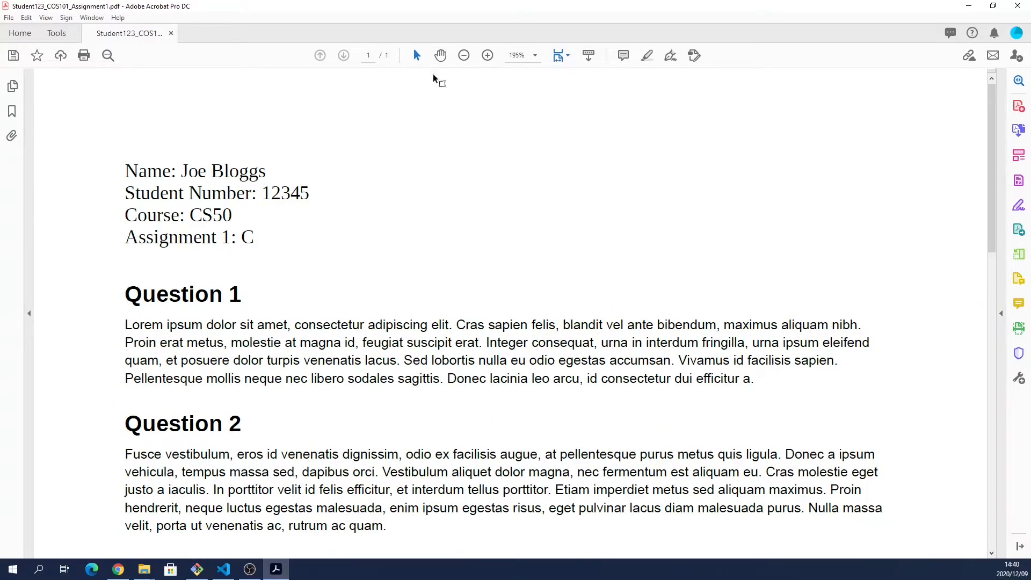
# Add an Add-on Tools shortcut, make it the first entry in the shortcut list, and open it.
pyautogui.click(54, 34)
pyautogui.click(189, 508)
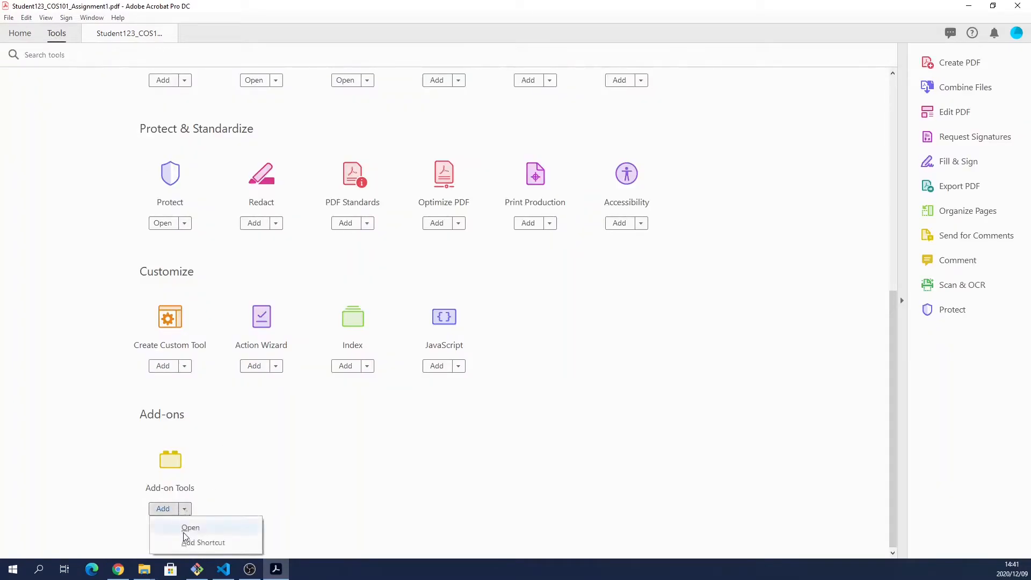
pyautogui.click(185, 542)
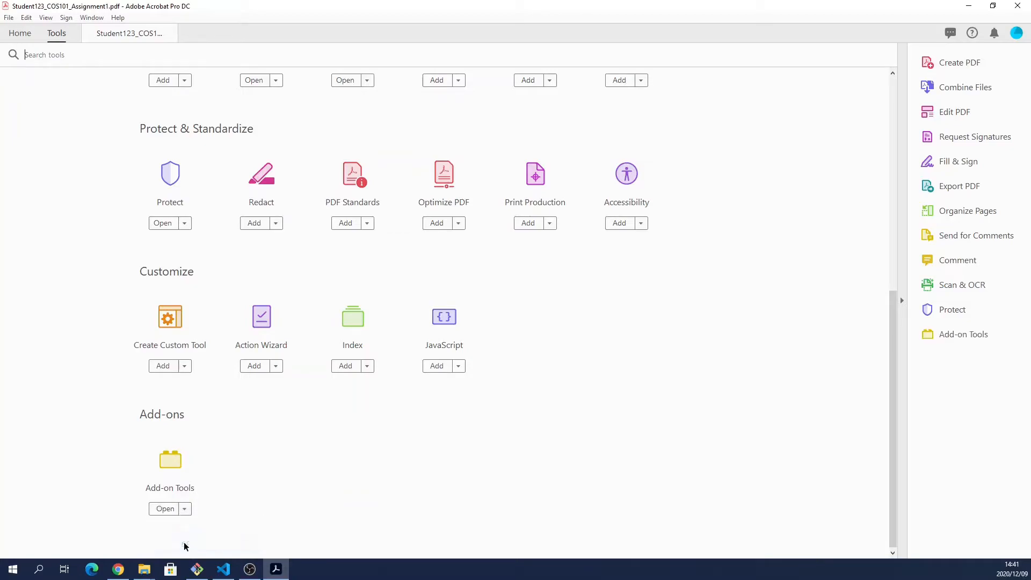
pyautogui.moveTo(972, 335); pyautogui.dragTo(980, 63)
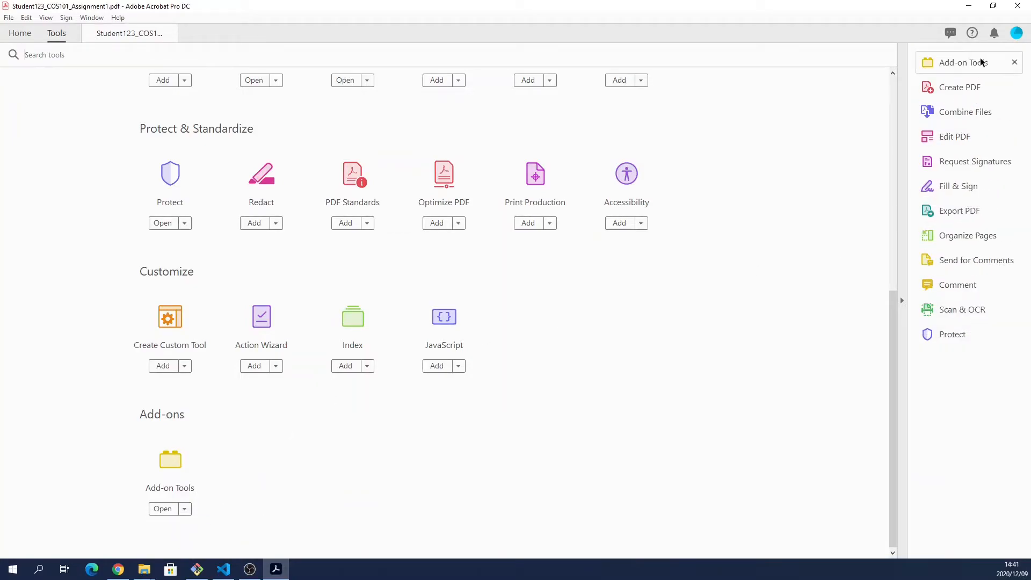
pyautogui.click(965, 63)
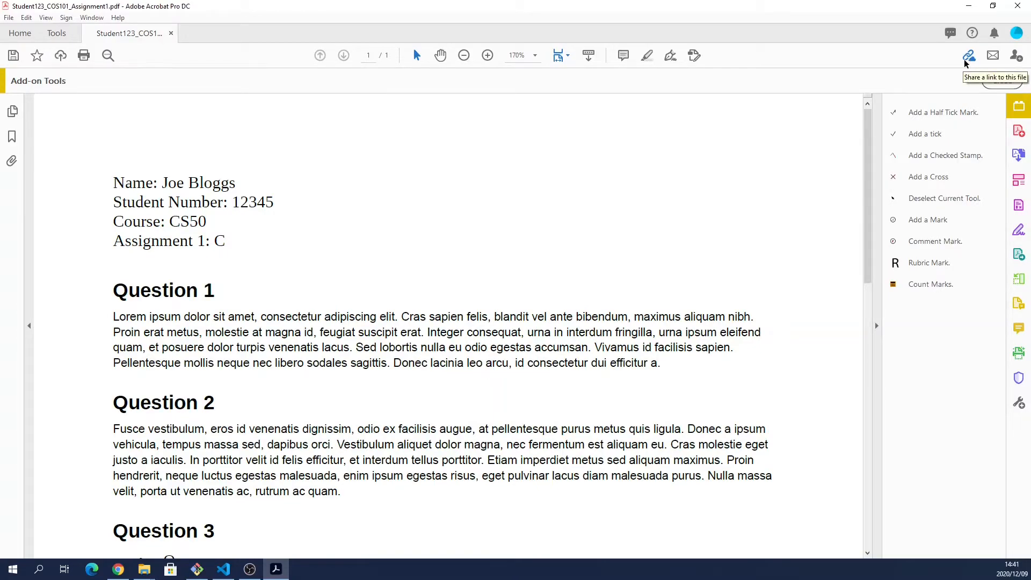
# Set the tick value to 2 and place two ticks on the first line of the Question 1 answer.
pyautogui.click(921, 135)
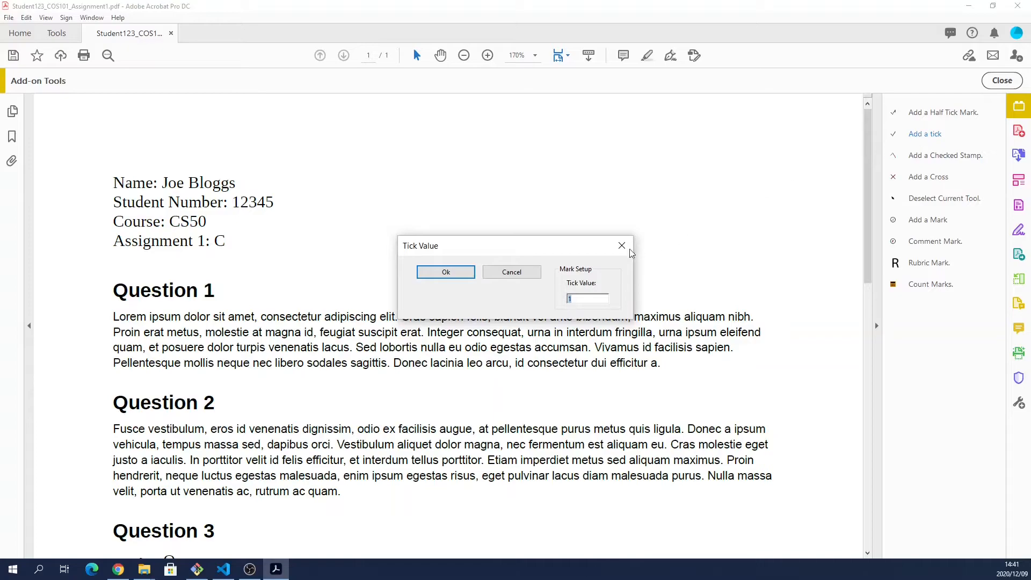
pyautogui.click(581, 298)
pyautogui.write('2')
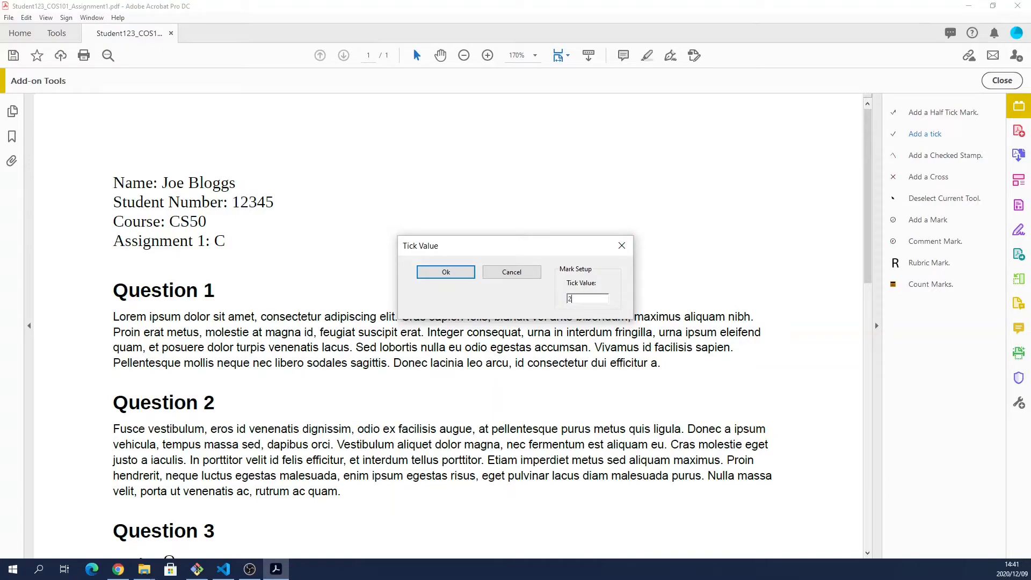
pyautogui.click(440, 273)
pyautogui.click(480, 318)
pyautogui.click(666, 317)
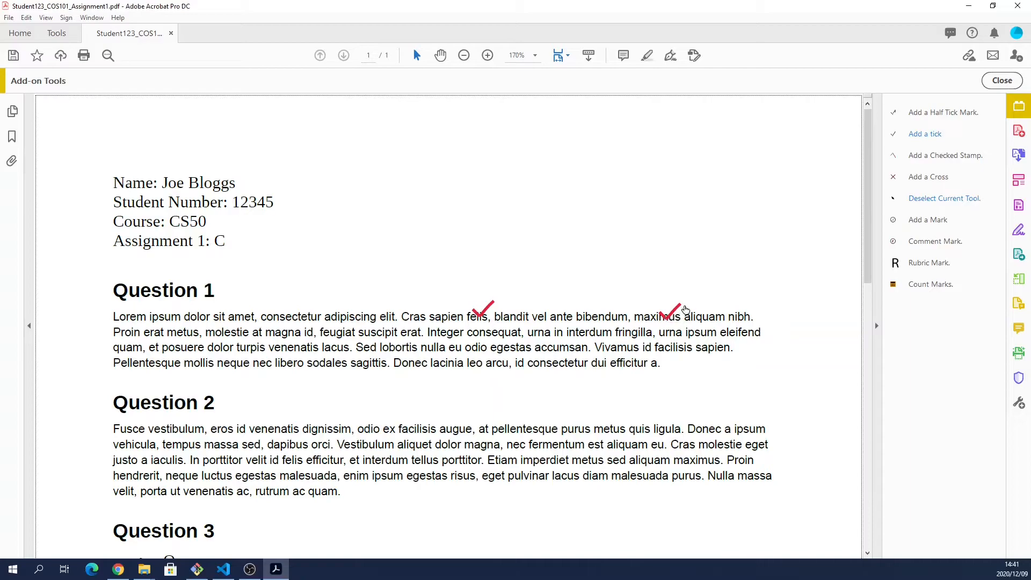
# Place two half tick marks on the third line of the Question 1 answer.
pyautogui.click(944, 113)
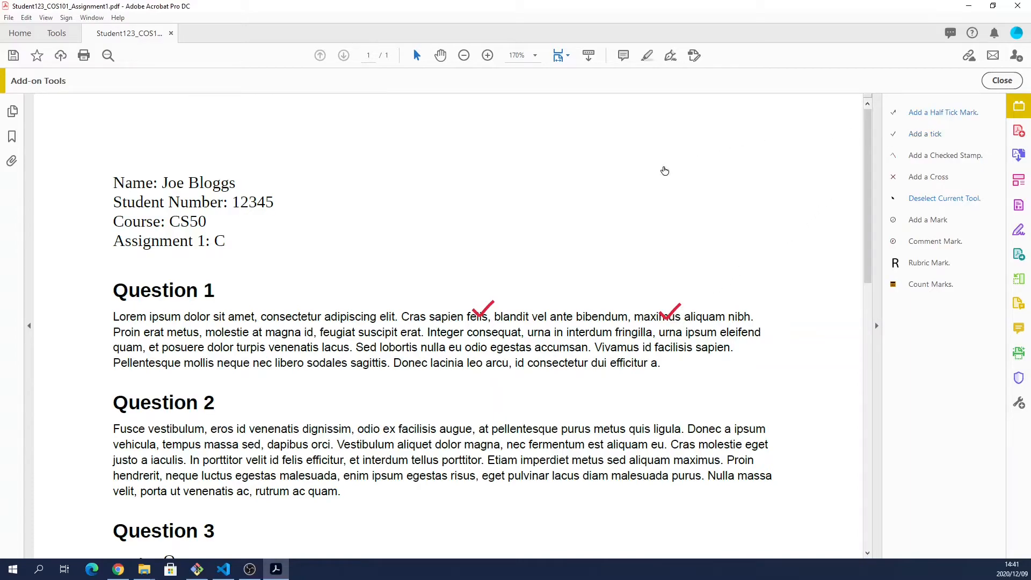
pyautogui.click(162, 351)
pyautogui.click(315, 350)
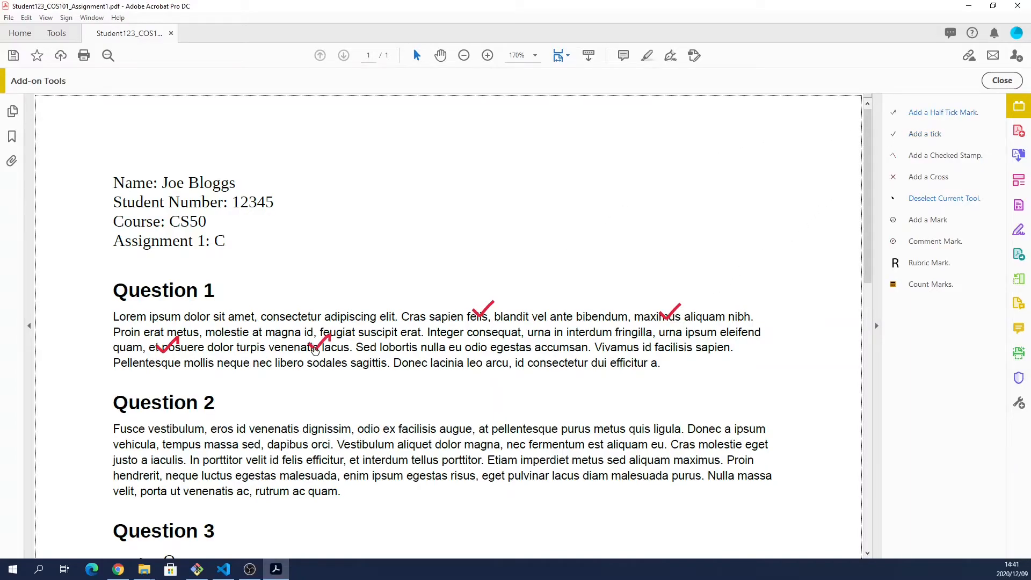
# Accept the offered tick value, place a tick on the last line of the Question 1 answer, and deselect the tool.
pyautogui.click(933, 135)
pyautogui.click(446, 272)
pyautogui.click(477, 314)
pyautogui.click(563, 365)
pyautogui.click(920, 199)
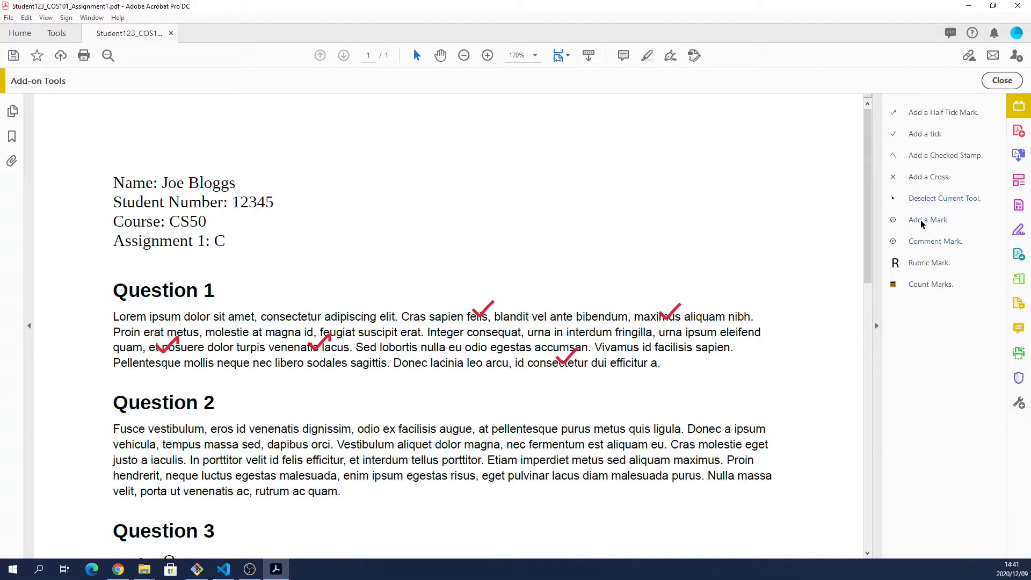
# Add a mark of 10 with the criterion Q2 at the end of the Question 2 answer.
pyautogui.click(920, 220)
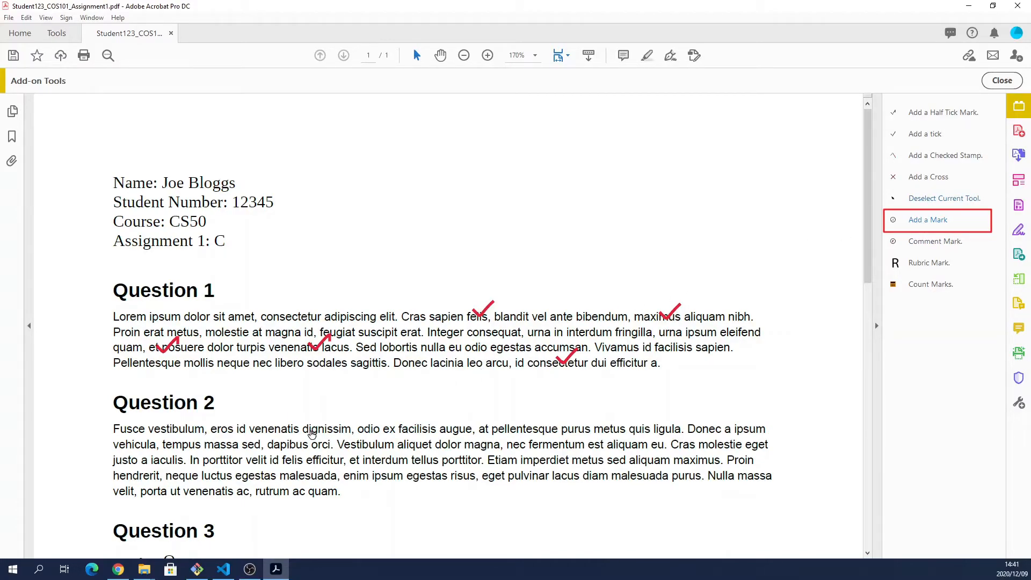
pyautogui.click(362, 506)
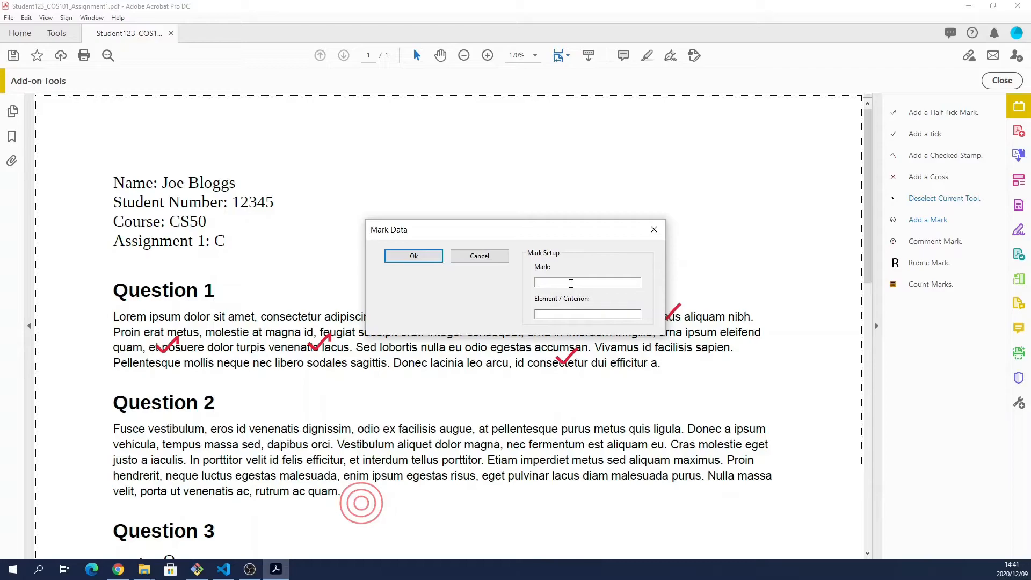
pyautogui.write('10')
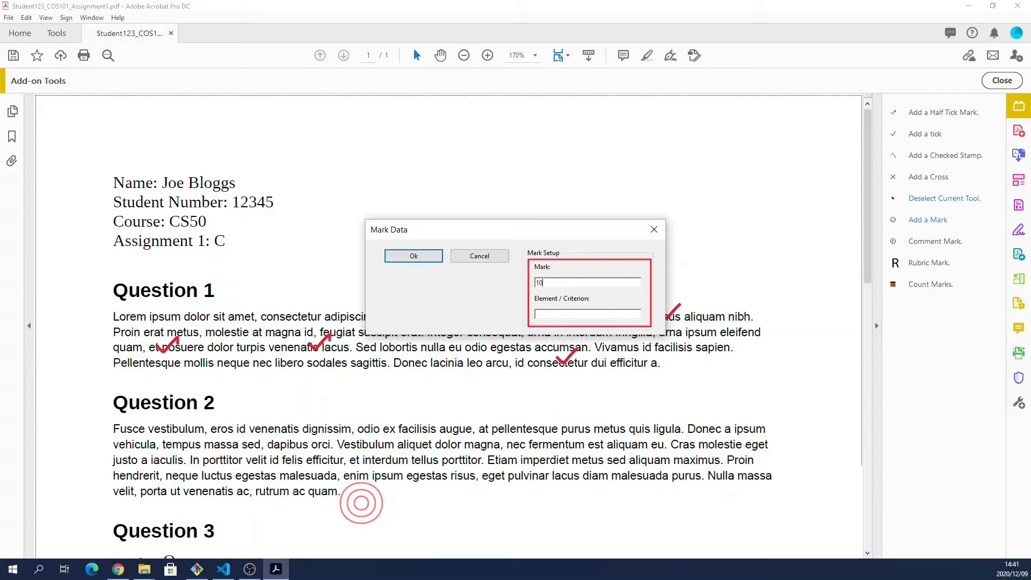
pyautogui.write('Q2')
pyautogui.click(412, 256)
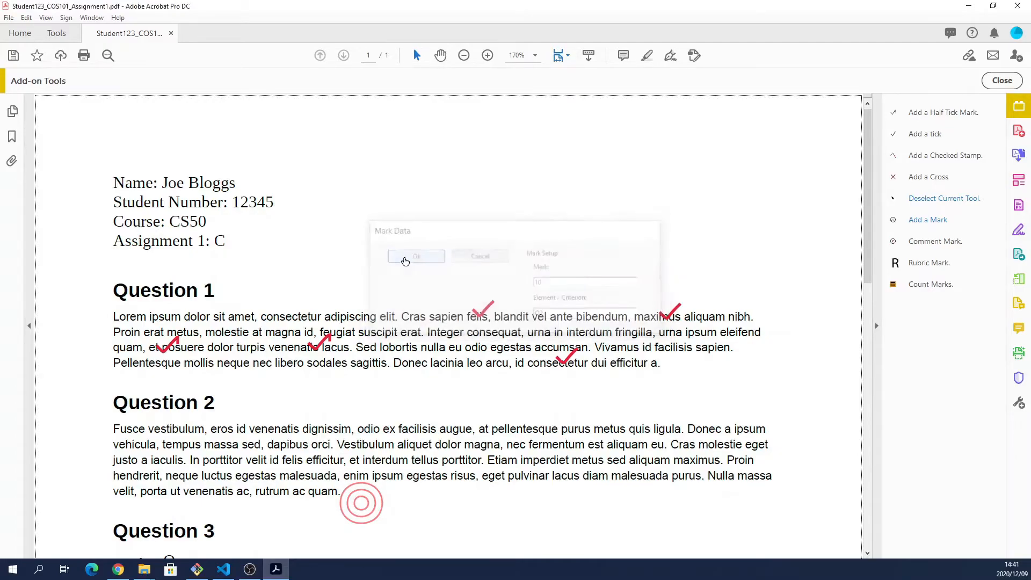
pyautogui.scroll(-5, 345, 419)
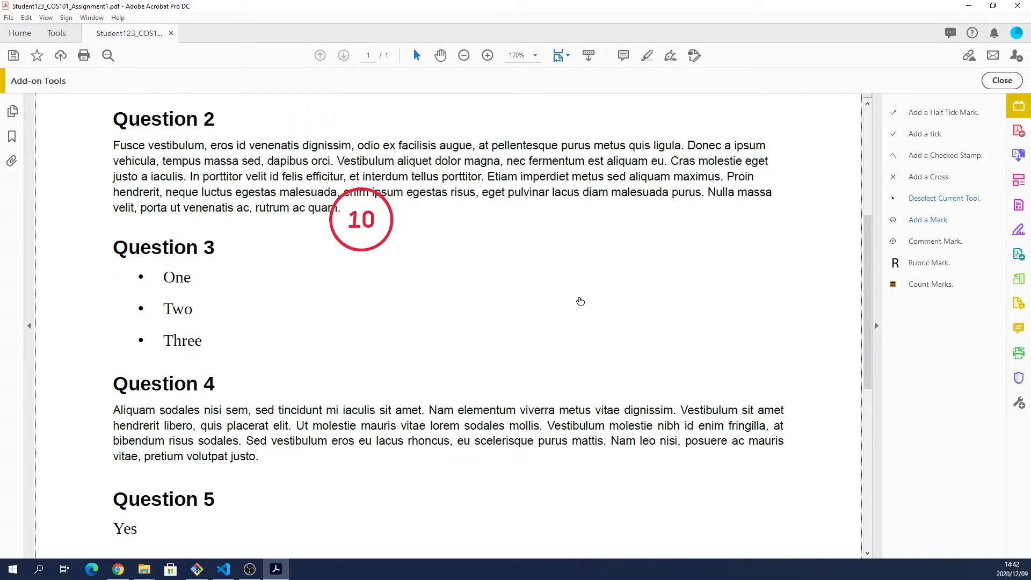
# Add a mark of 15 without a criterion beside the last bullet of the Question 3 answer.
pyautogui.click(930, 220)
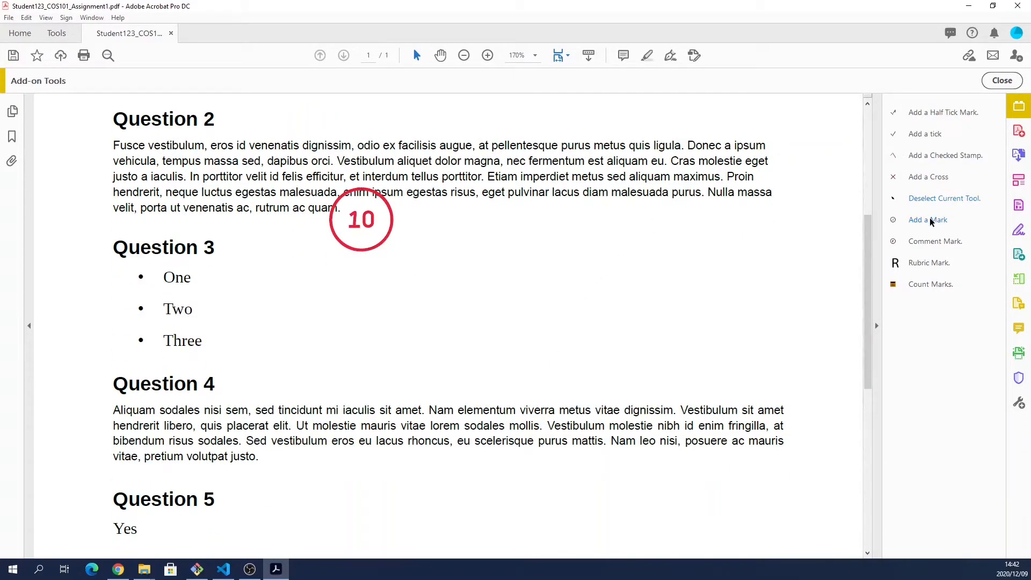
pyautogui.click(267, 340)
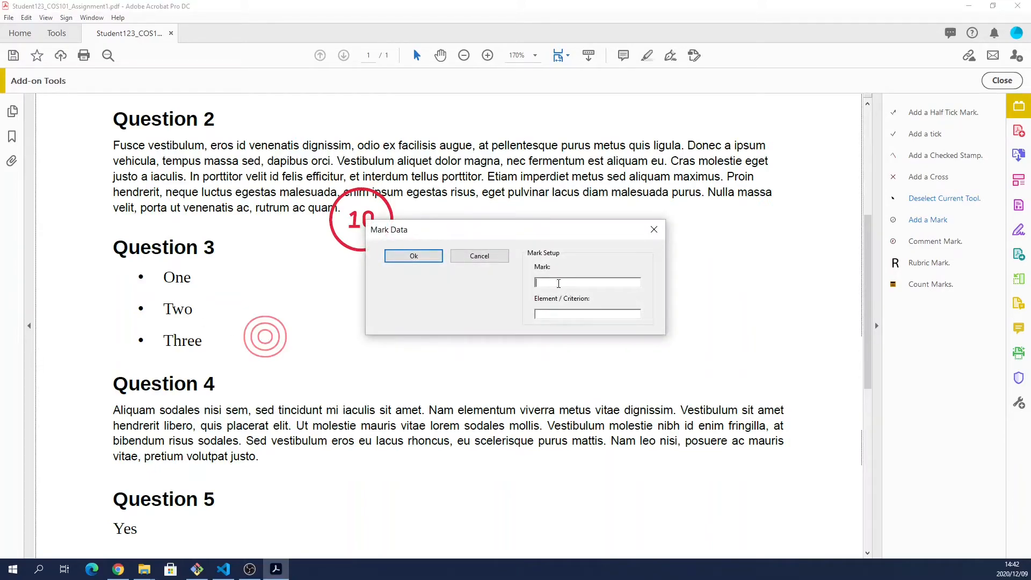
pyautogui.write('15')
pyautogui.click(414, 257)
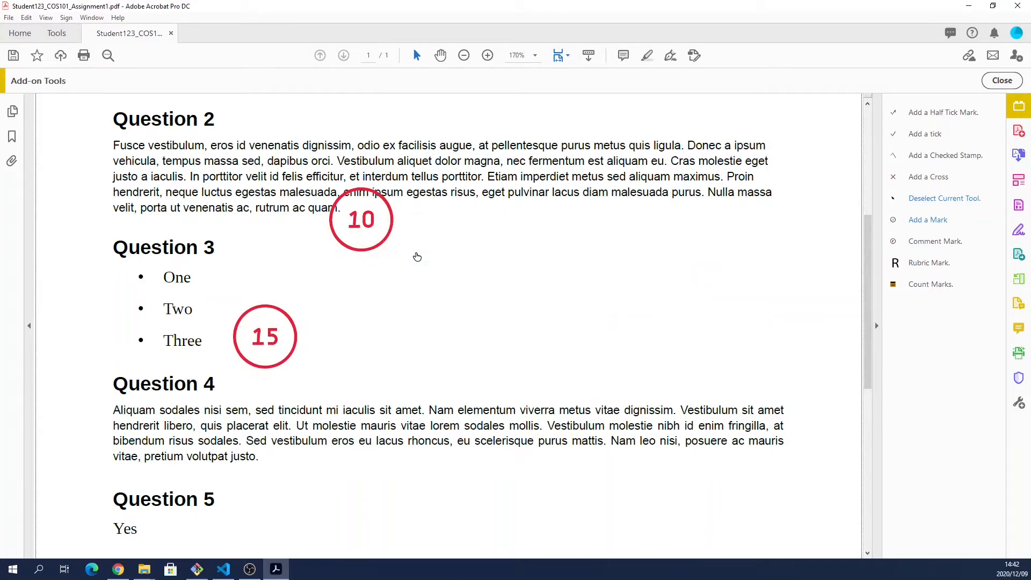
# Add a comment mark of 9 at the end of the Question 4 answer, with criterion Q4 and the comment "An interesting comment".
pyautogui.scroll(-3, 416, 257)
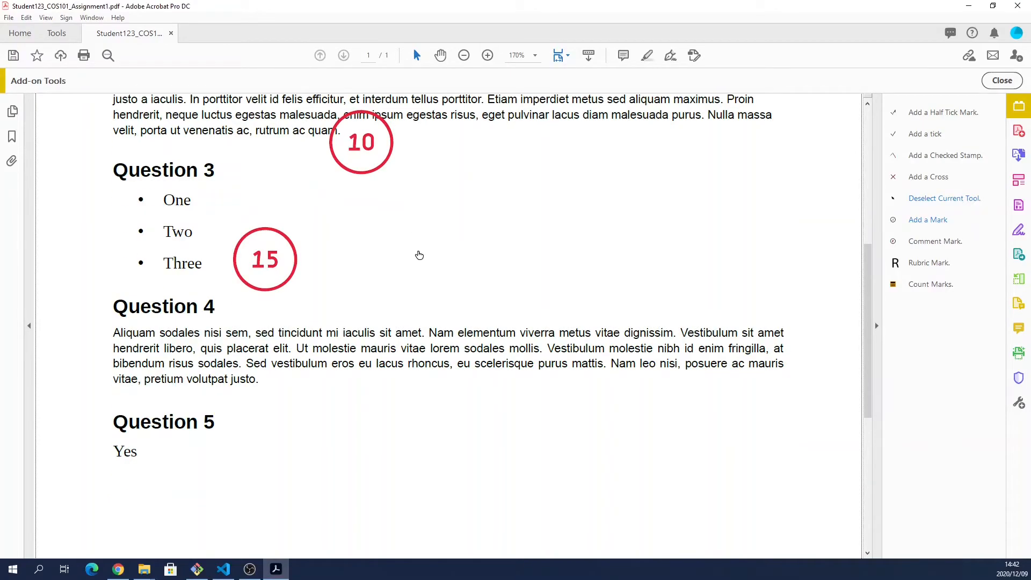
pyautogui.click(938, 244)
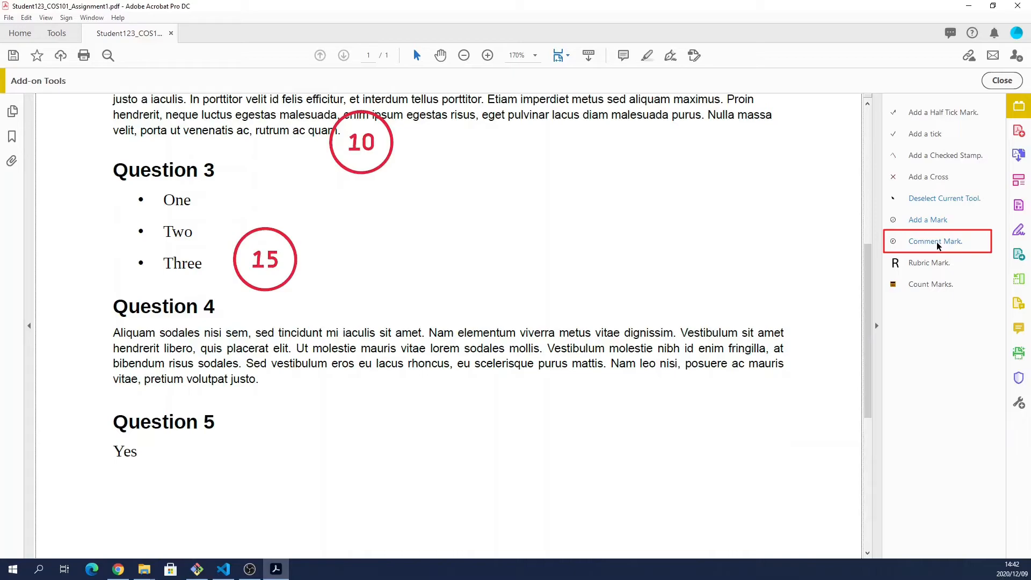
pyautogui.click(319, 392)
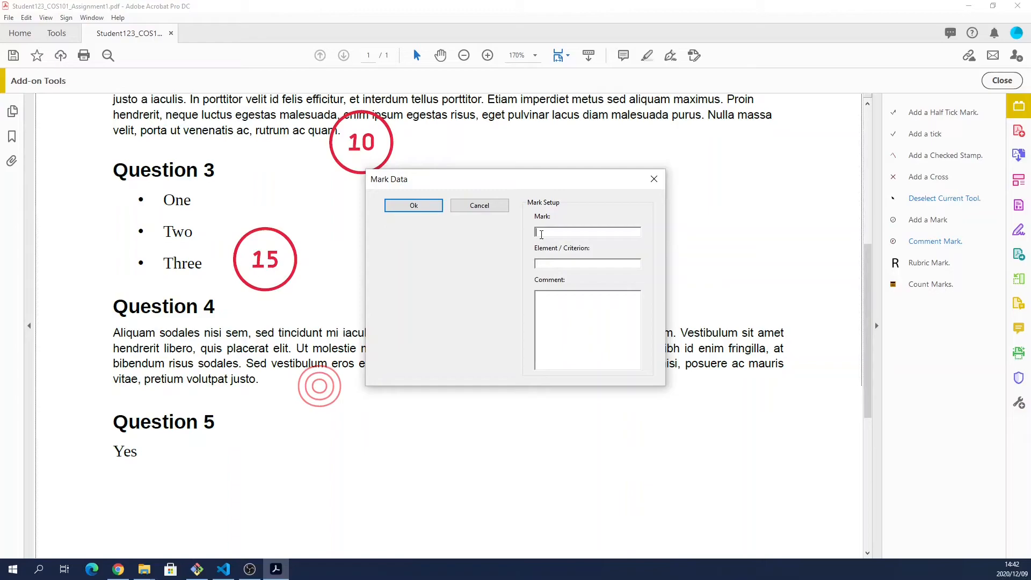
pyautogui.write('9')
pyautogui.click(538, 263)
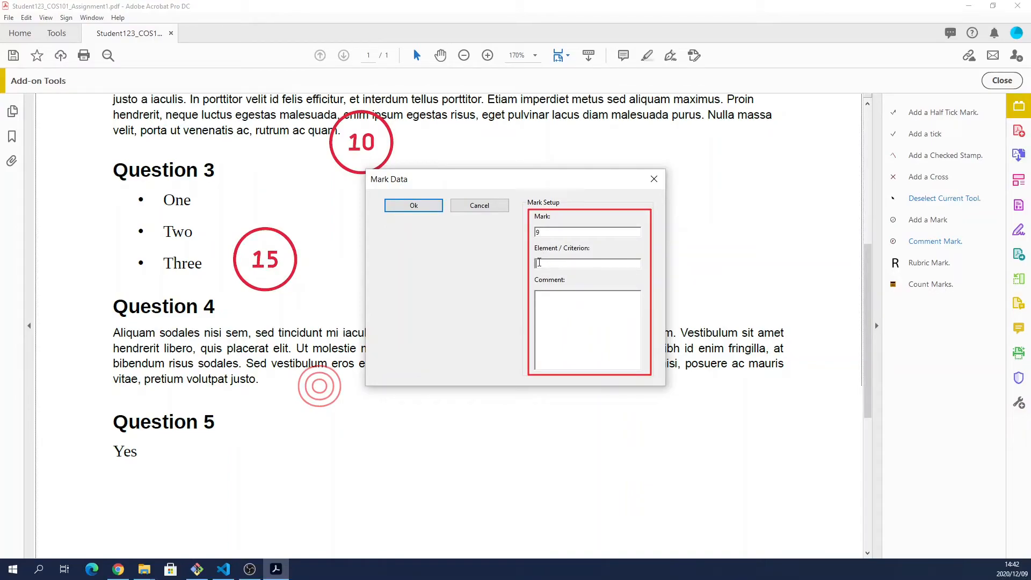
pyautogui.write('Q4')
pyautogui.click(566, 313)
pyautogui.write('An interesting comment')
pyautogui.click(414, 207)
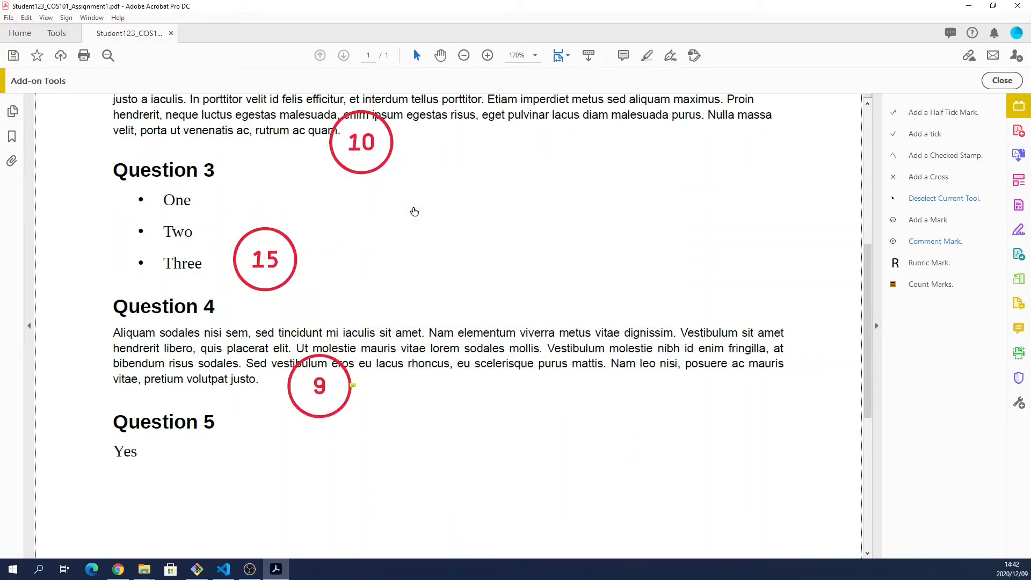
# Place a checked stamp beside the Question 5 answer, deselect the tool and delete the stamp.
pyautogui.moveTo(867, 270); pyautogui.dragTo(865, 313)
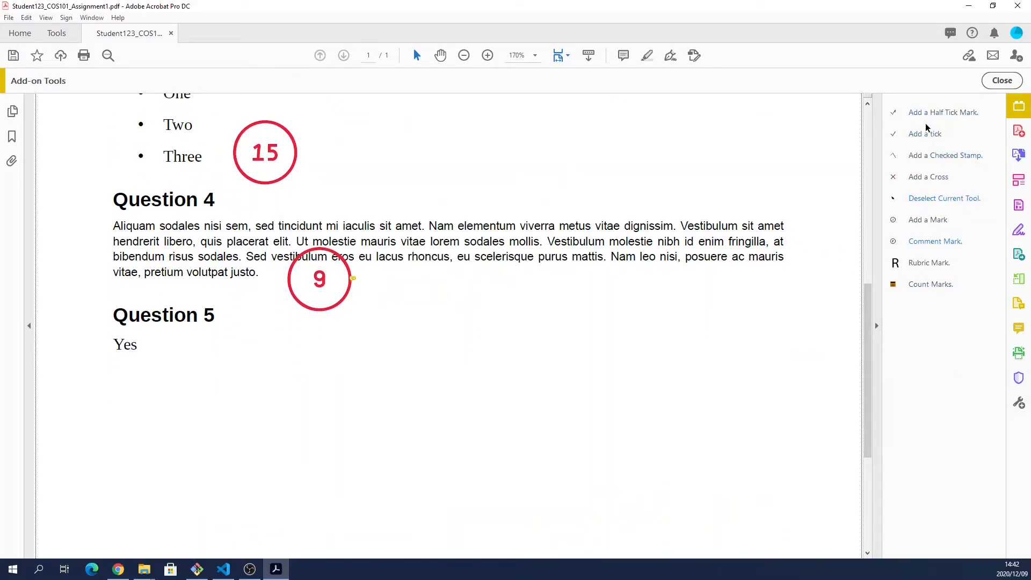
pyautogui.click(929, 155)
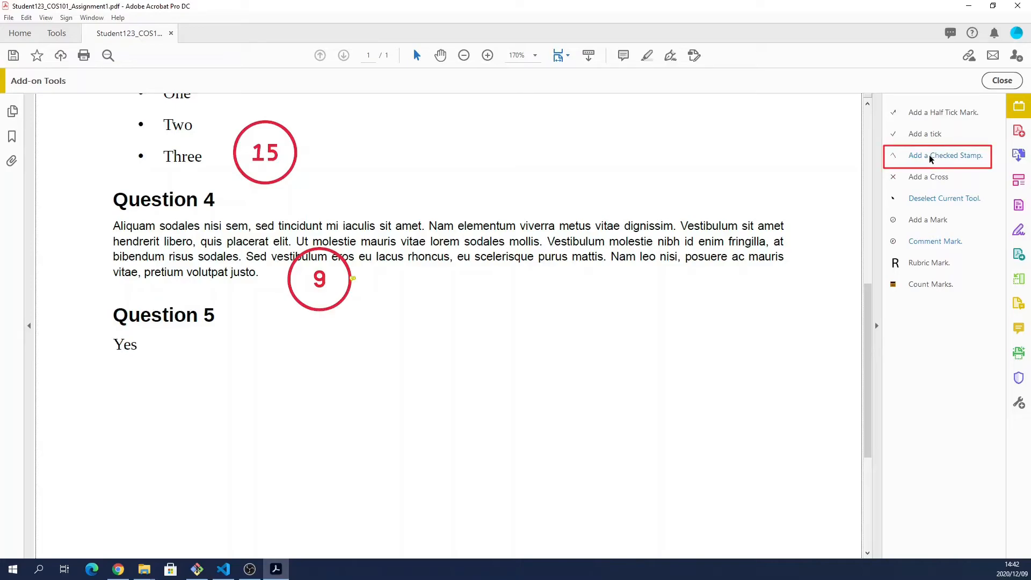
pyautogui.press('Down')
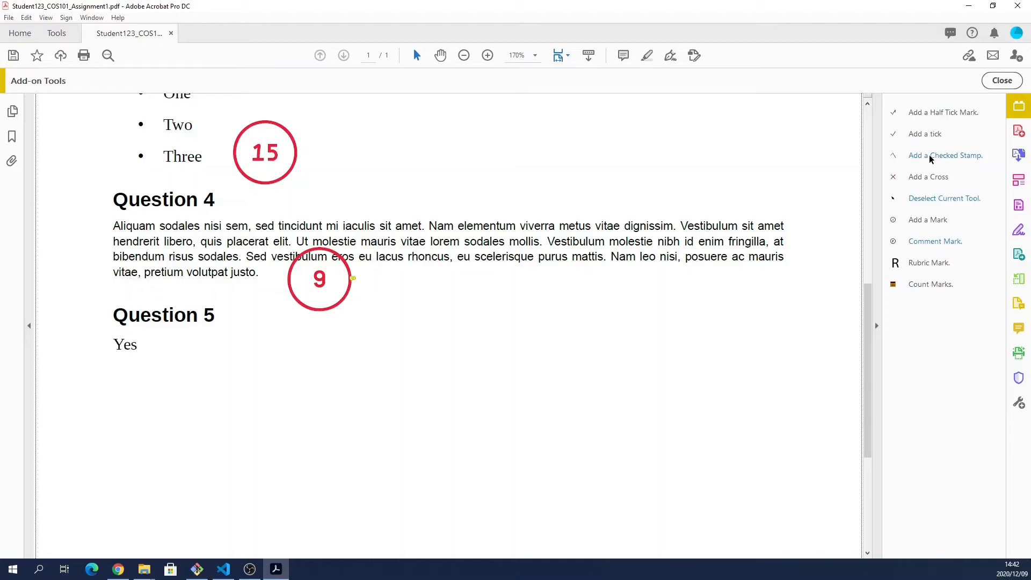
pyautogui.click(165, 352)
pyautogui.click(921, 198)
pyautogui.click(160, 358)
pyautogui.press('Delete')
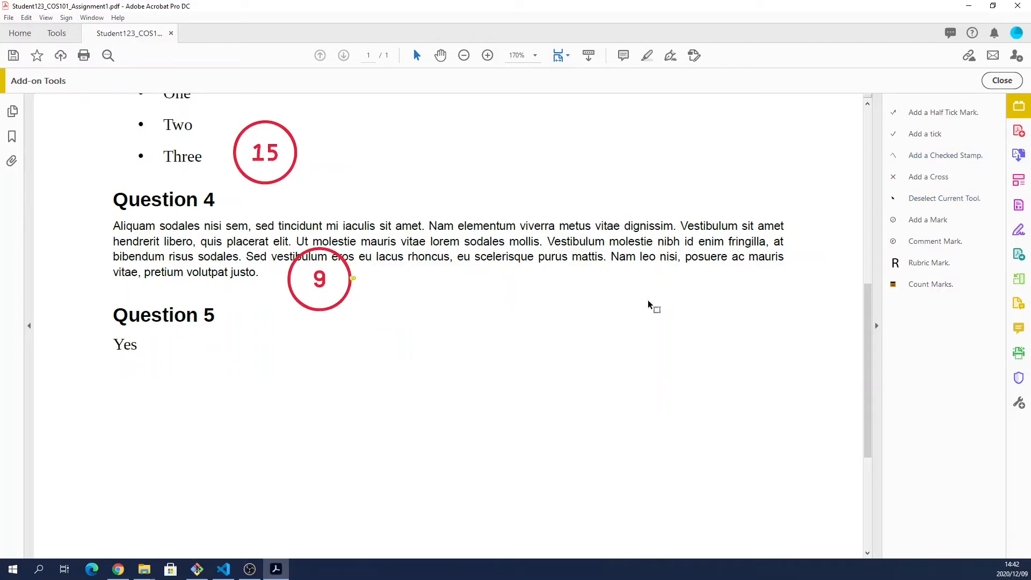
# Place a cross beside the Question 5 answer and count the marks against a total of 100.
pyautogui.click(922, 179)
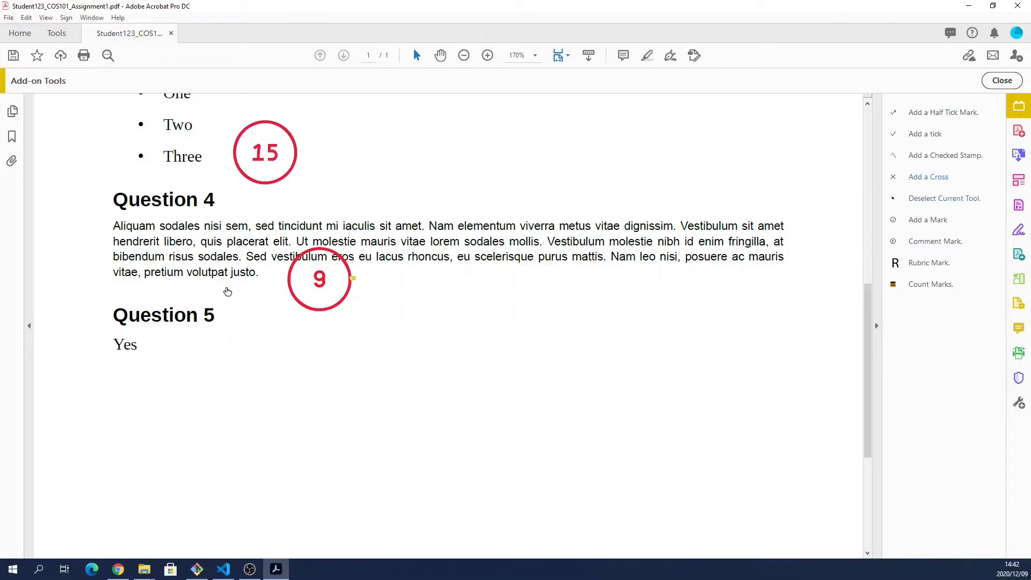
pyautogui.click(159, 351)
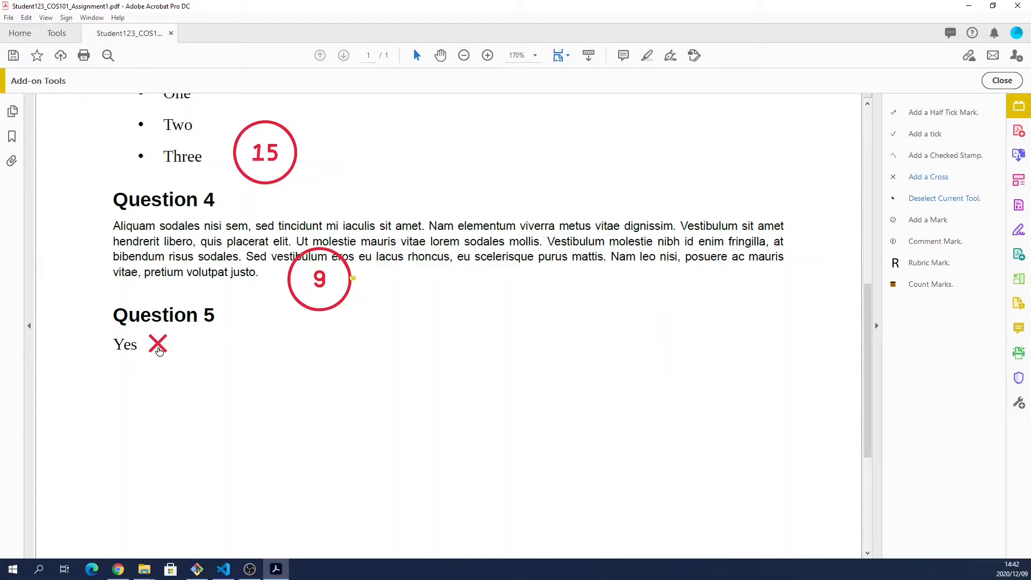
pyautogui.click(933, 285)
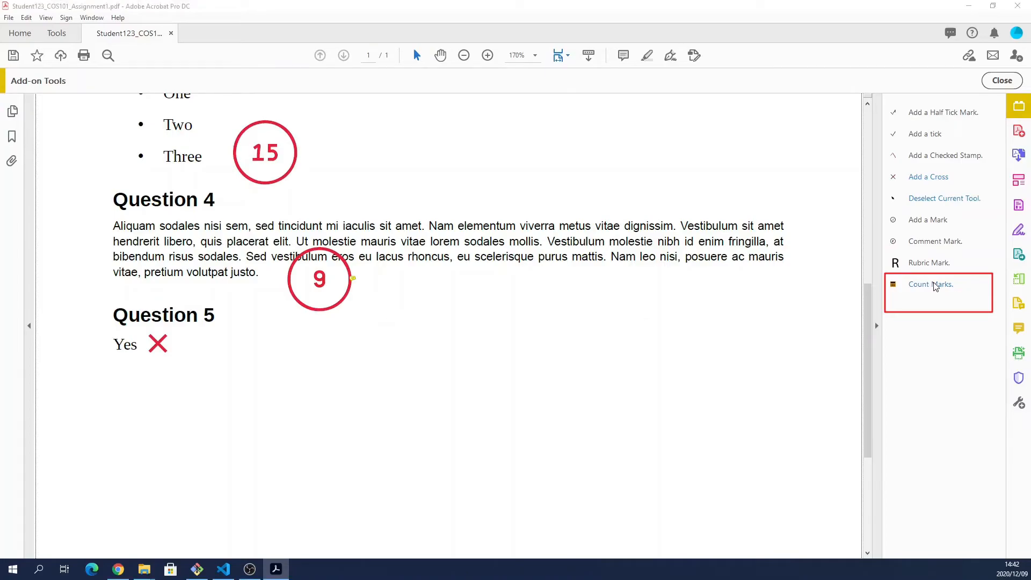
pyautogui.write('1')
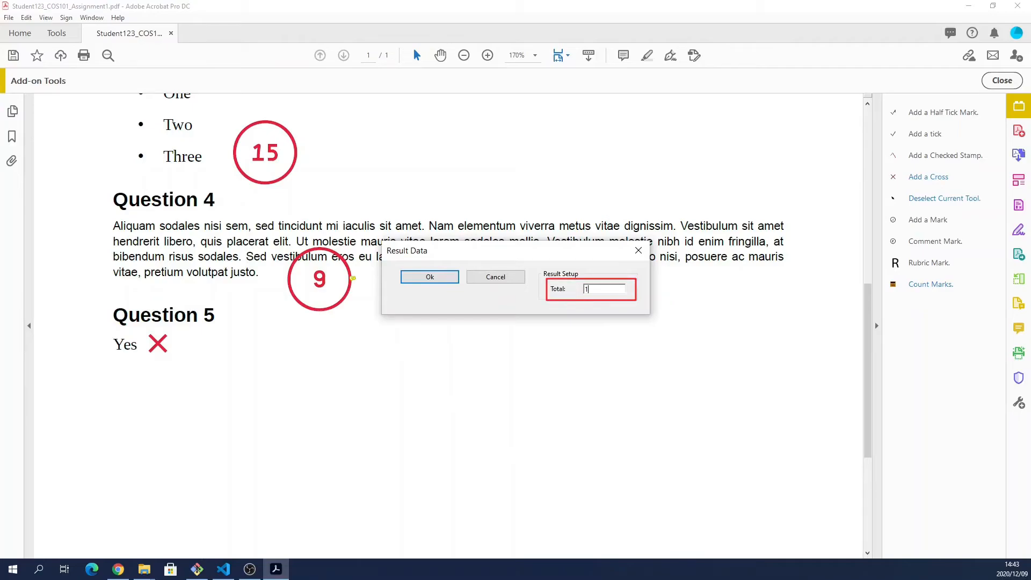
pyautogui.write('00')
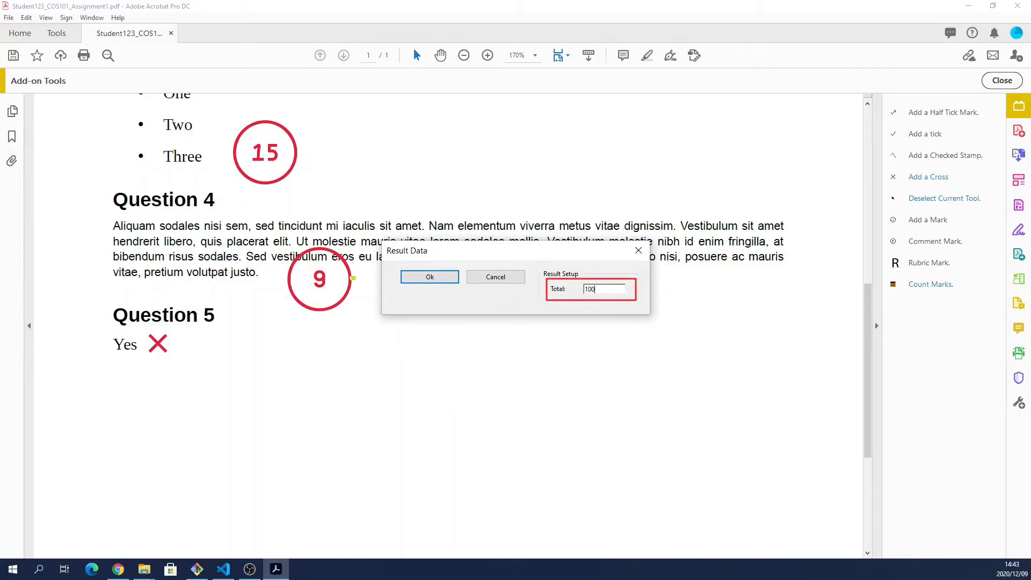
pyautogui.click(422, 281)
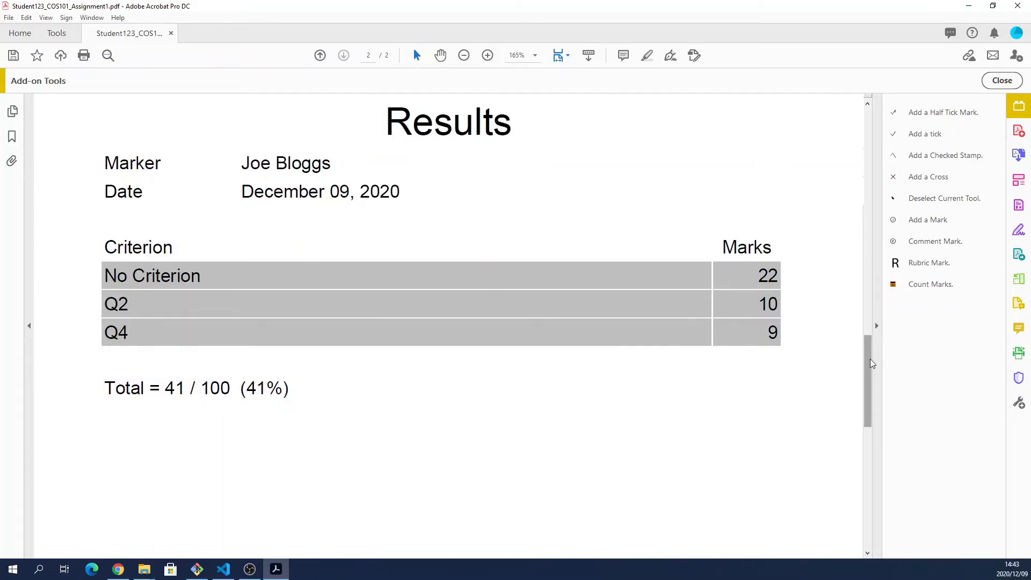
# Place another tick with the offered value on the last line of the Question 1 answer and recount the marks out of 100.
pyautogui.scroll(5, 870, 359)
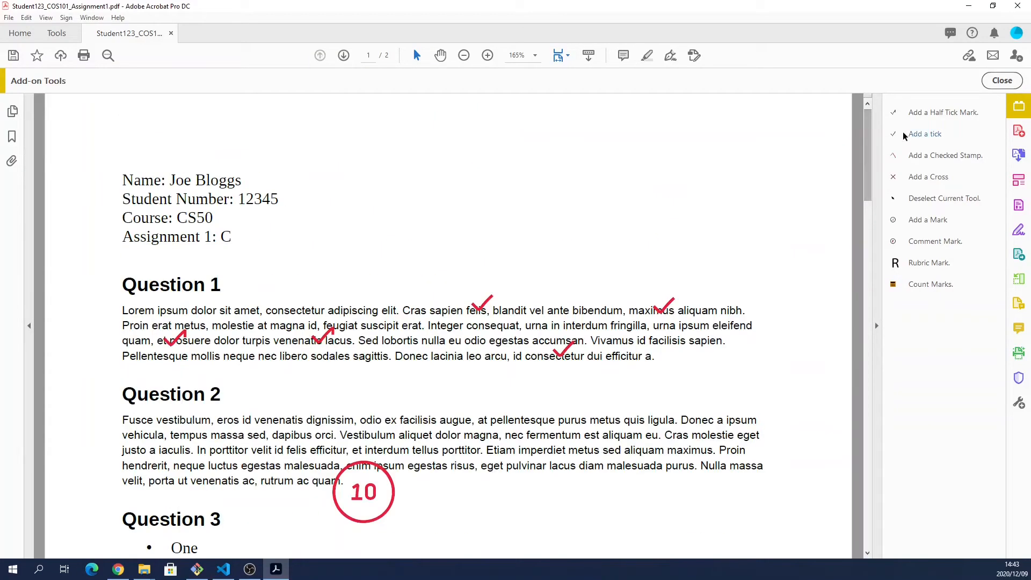
pyautogui.click(930, 135)
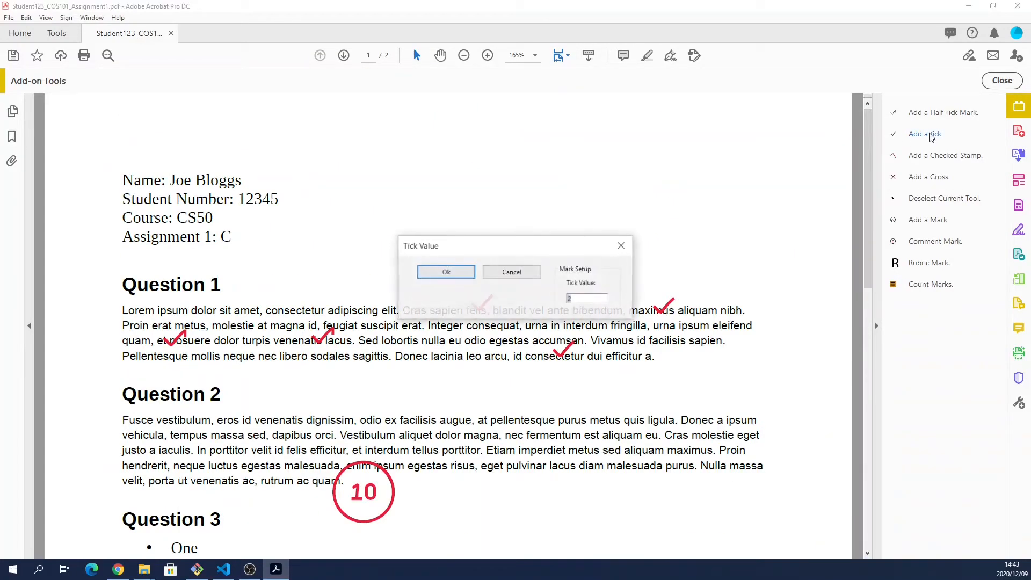
pyautogui.click(434, 271)
pyautogui.click(396, 355)
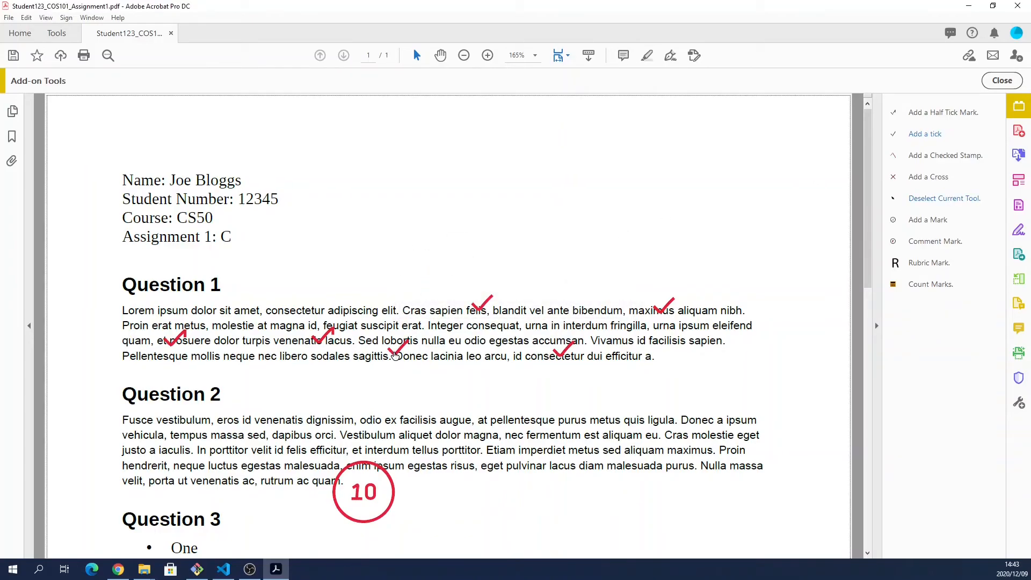
pyautogui.click(930, 284)
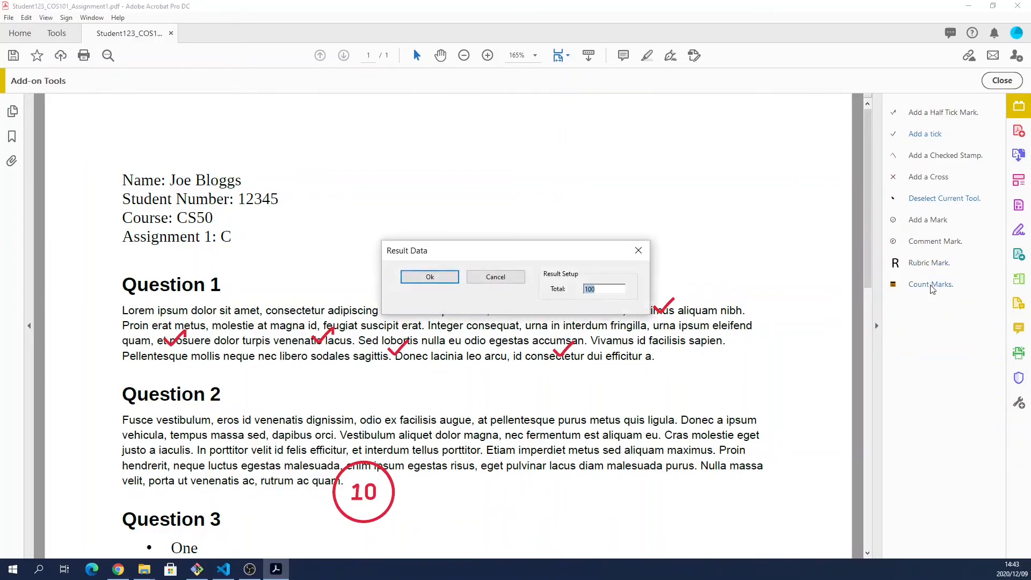
pyautogui.click(437, 276)
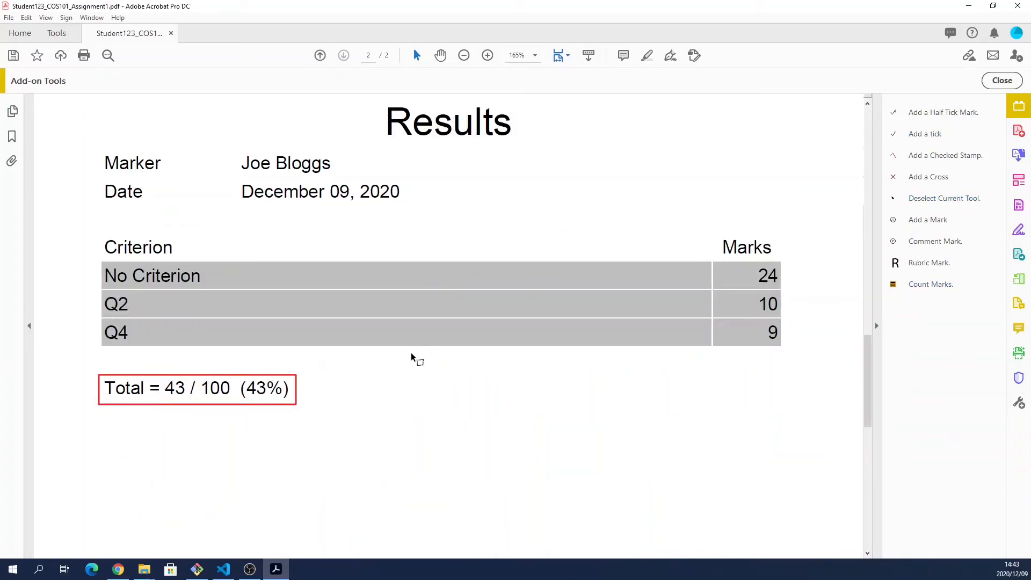
# Finalize the marked document from the end of the results page and confirm saving it as Student123_COS101_Assignment1_MARK043100.pdf.
pyautogui.scroll(-2, 417, 358)
pyautogui.scroll(-5, 416, 357)
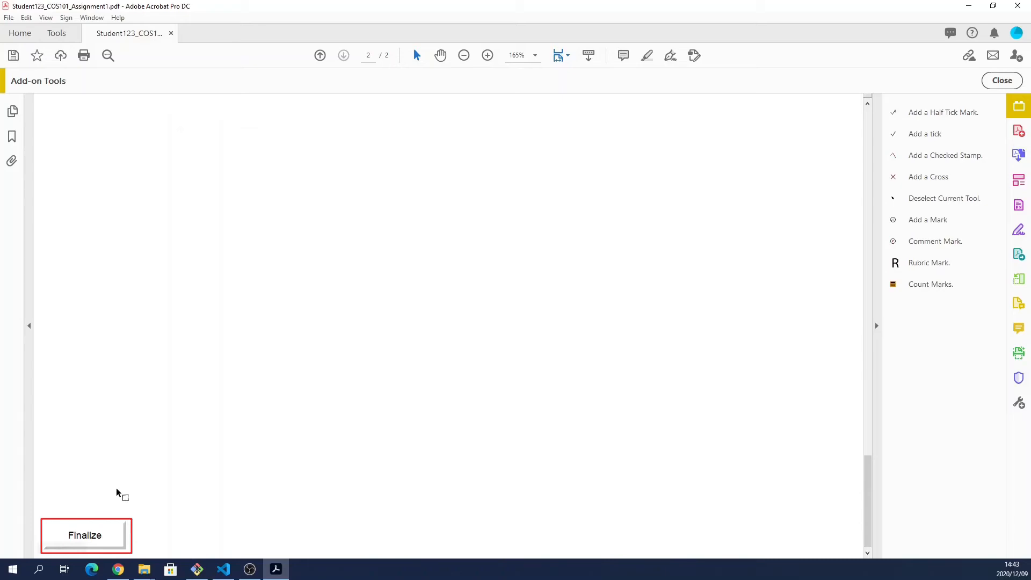
pyautogui.click(100, 536)
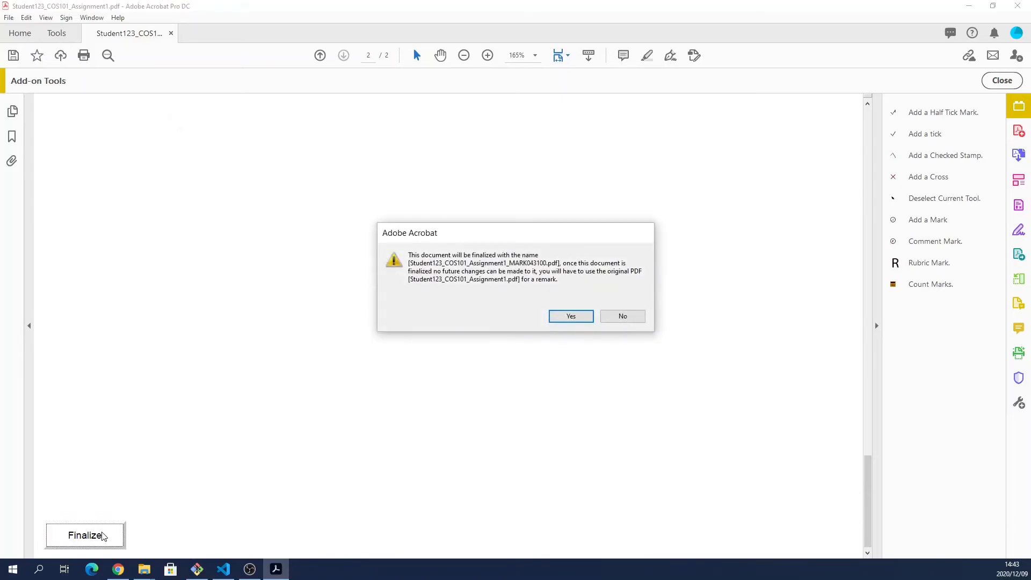
pyautogui.click(570, 316)
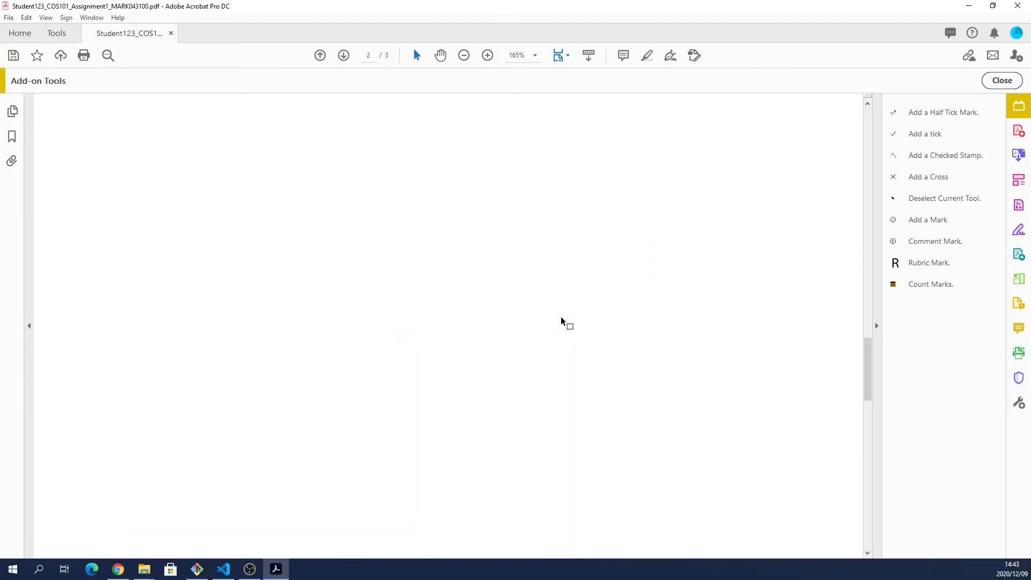
# Try to add a tick on the first page of the finalised document and look over its results page.
pyautogui.moveTo(865, 353); pyautogui.dragTo(893, 116)
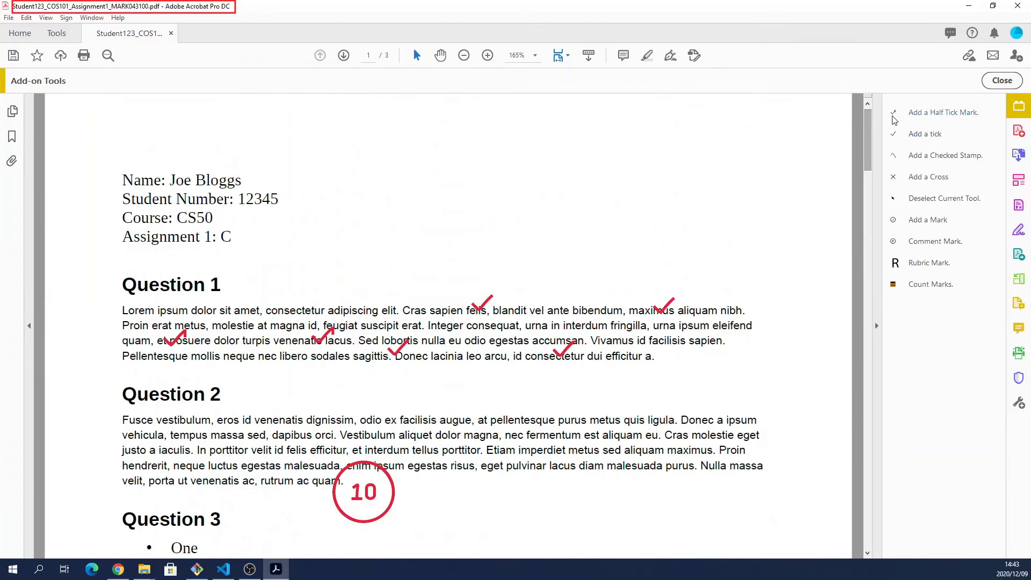
pyautogui.click(930, 134)
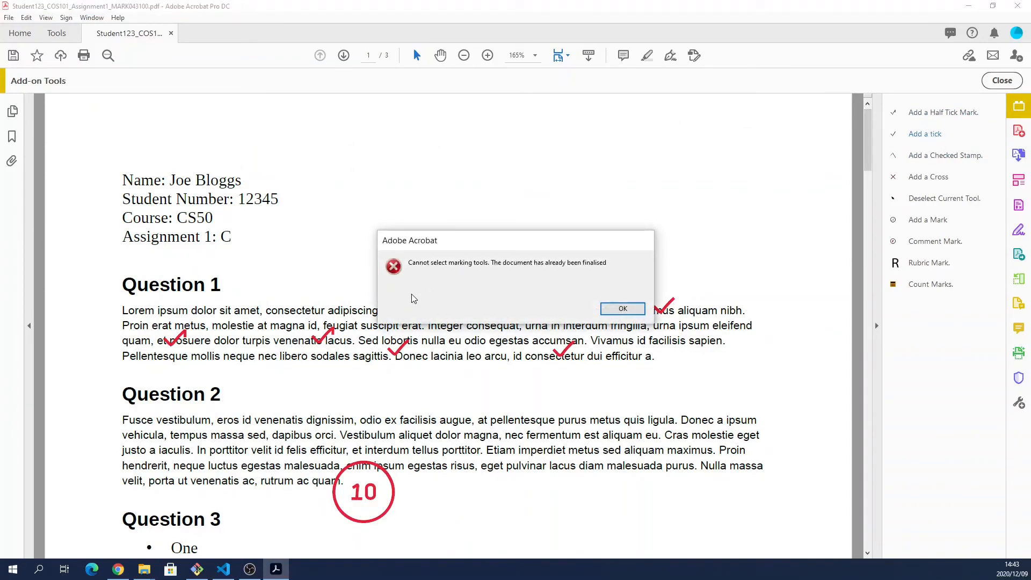
pyautogui.click(622, 309)
pyautogui.moveTo(863, 133); pyautogui.dragTo(848, 283)
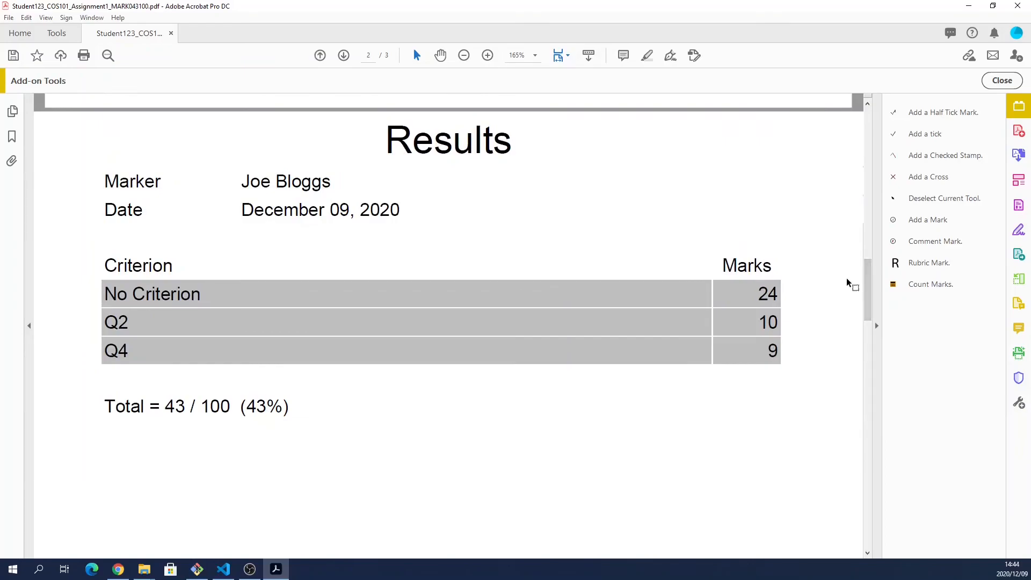
# Close Acrobat and reopen the finalised file Student123_COS101_Assignment1_MARK043100.pdf.
pyautogui.click(1018, 6)
pyautogui.click(521, 308)
pyautogui.moveTo(52, 20); pyautogui.dragTo(49, 76)
pyautogui.rightClick(64, 68)
pyautogui.click(108, 76)
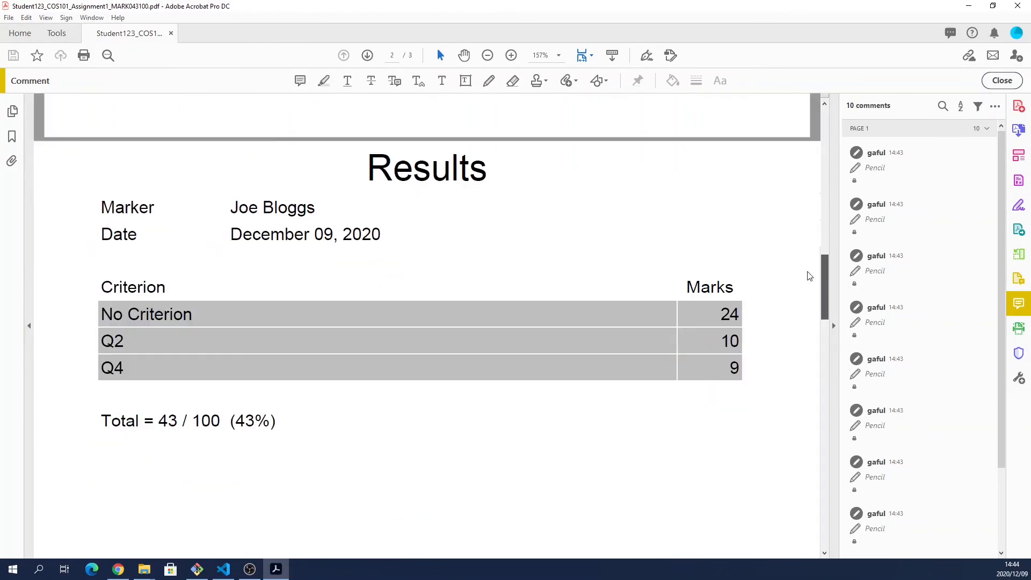
# Check the PDF Marking Tool's current status for the finalised document and dismiss the report.
pyautogui.scroll(-5, 57, 517)
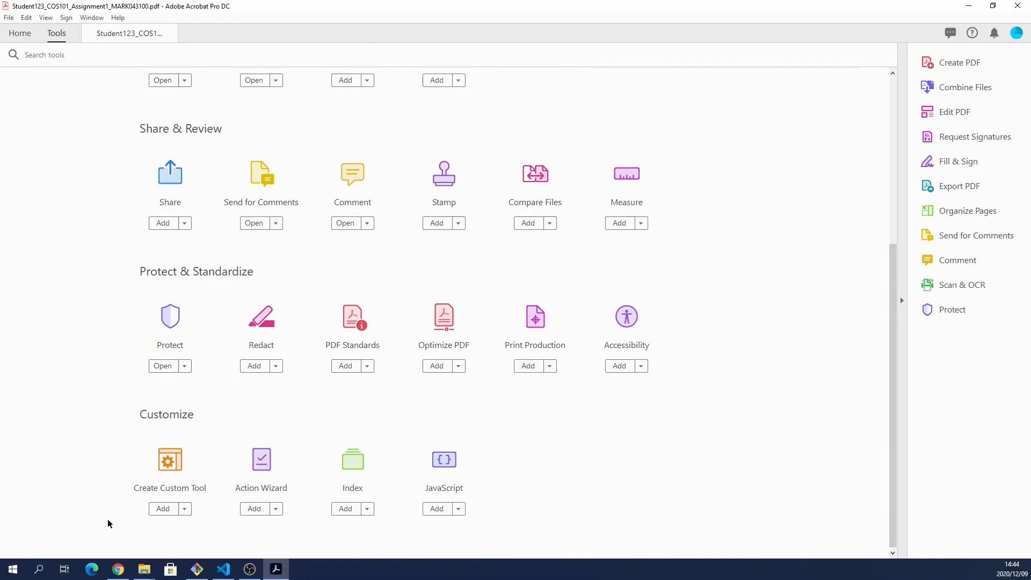
pyautogui.click(26, 17)
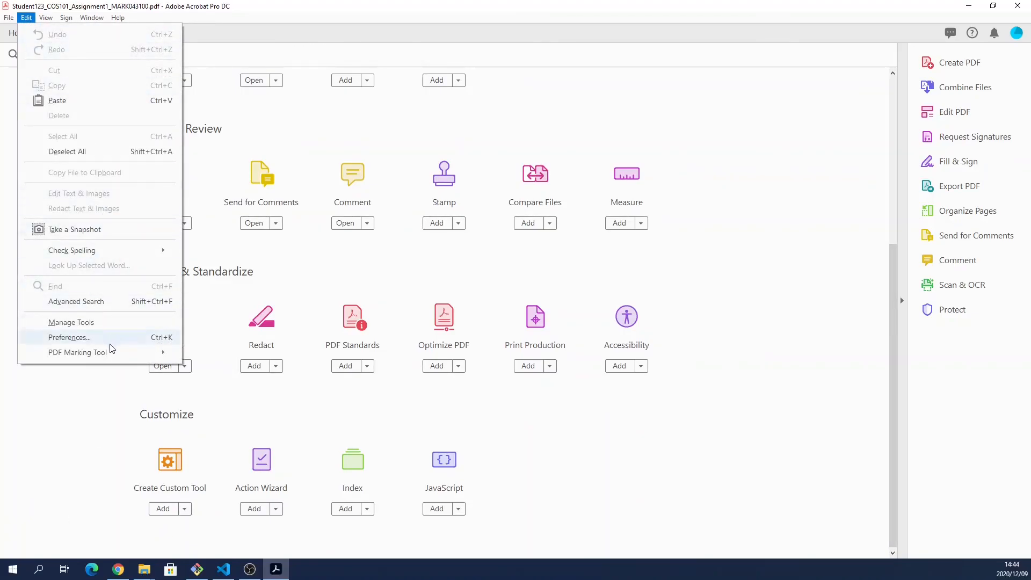
pyautogui.moveTo(111, 354)
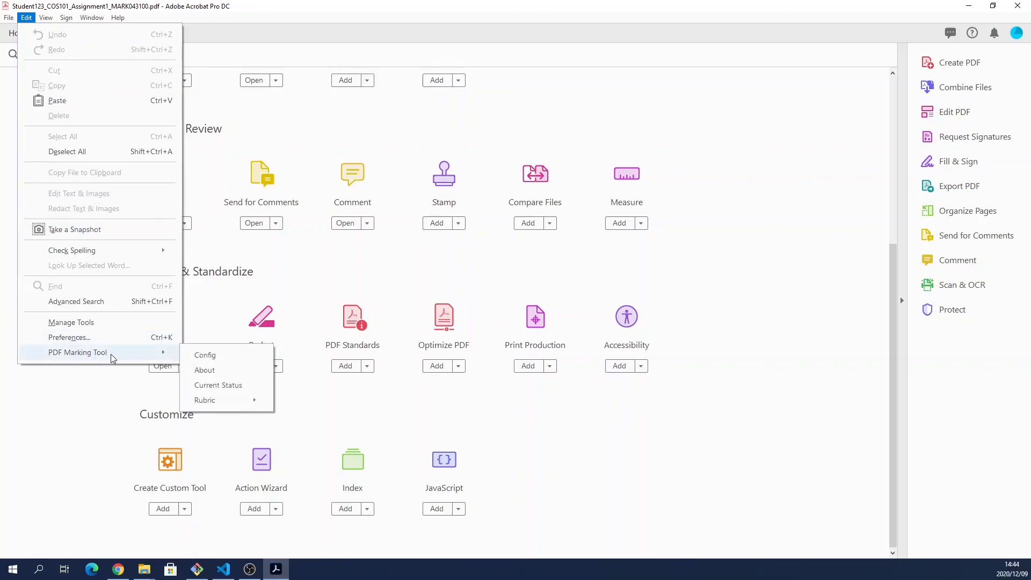
pyautogui.click(240, 386)
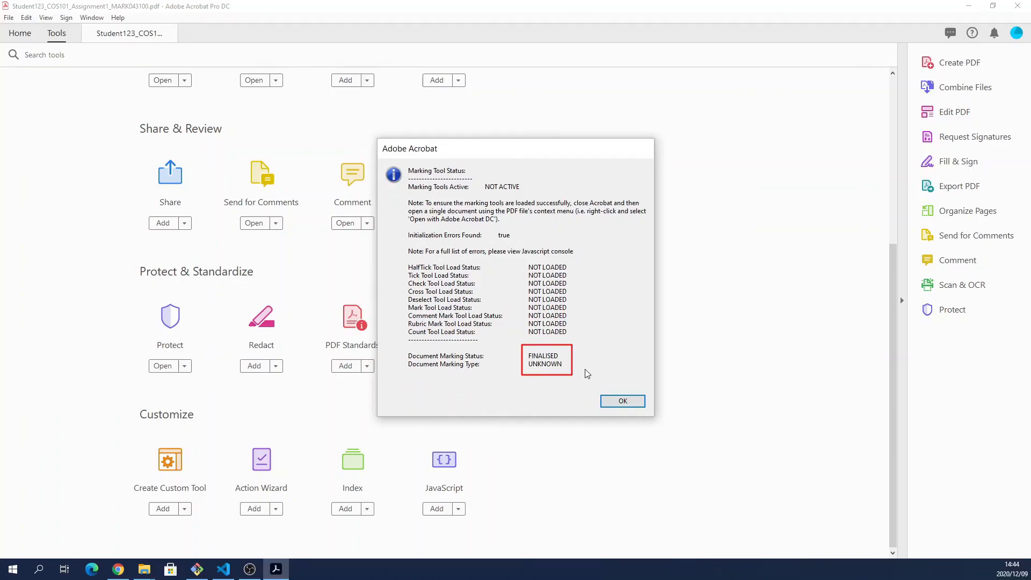
pyautogui.click(623, 402)
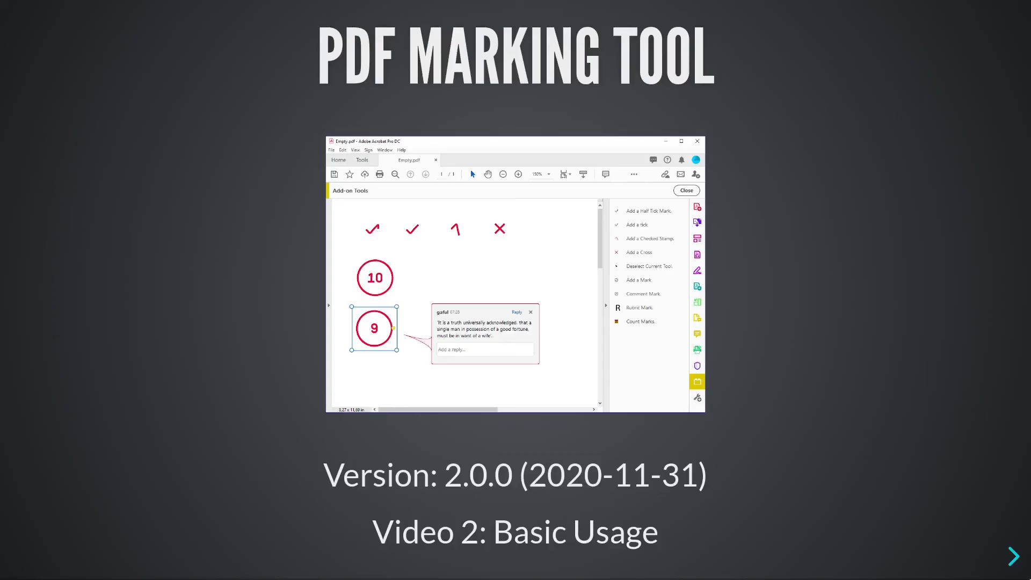